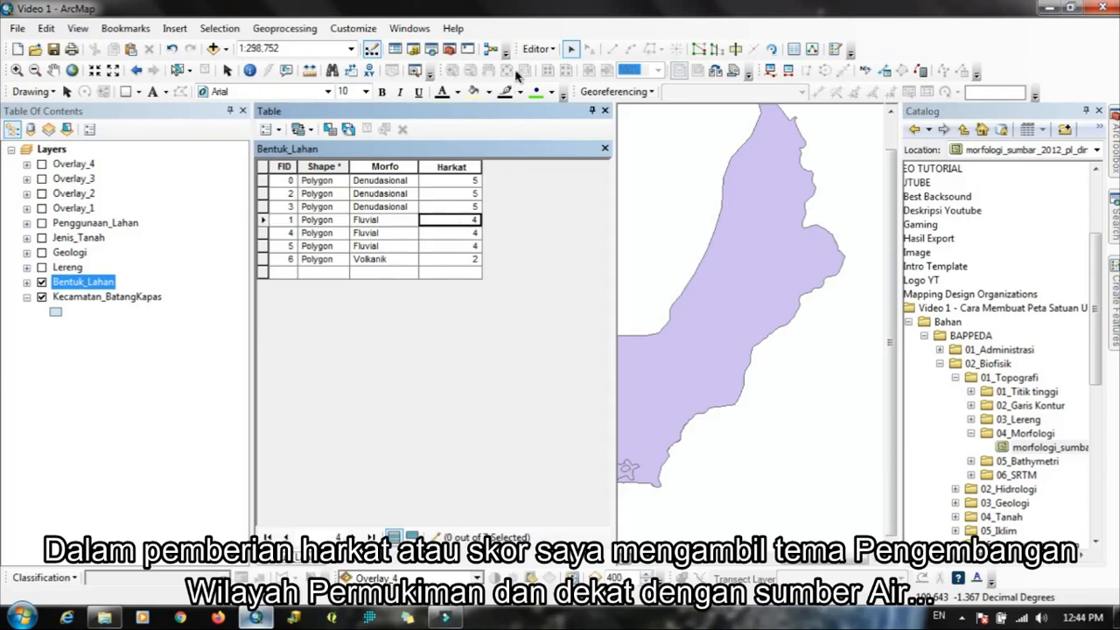
Step: Stop the current edit session on the Bentuk_Lahan table and save its edits
click(536, 49)
click(544, 89)
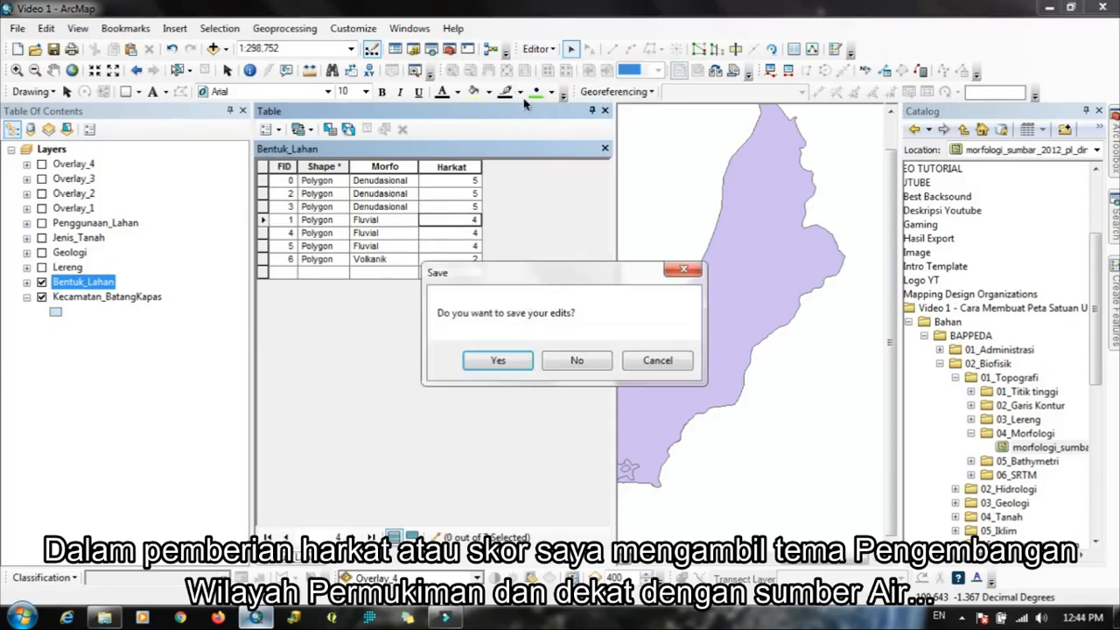
click(505, 360)
Step: Start a new edit session and set Harkat to 5 for the three Fluvial records of Bentuk_Lahan
click(540, 50)
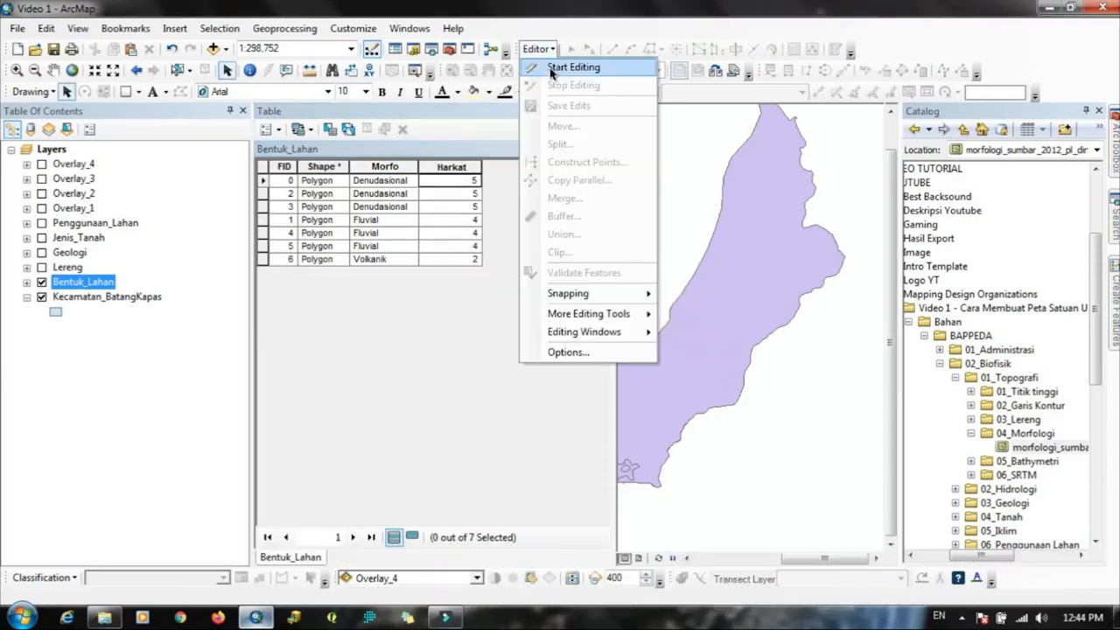
click(568, 68)
click(468, 219)
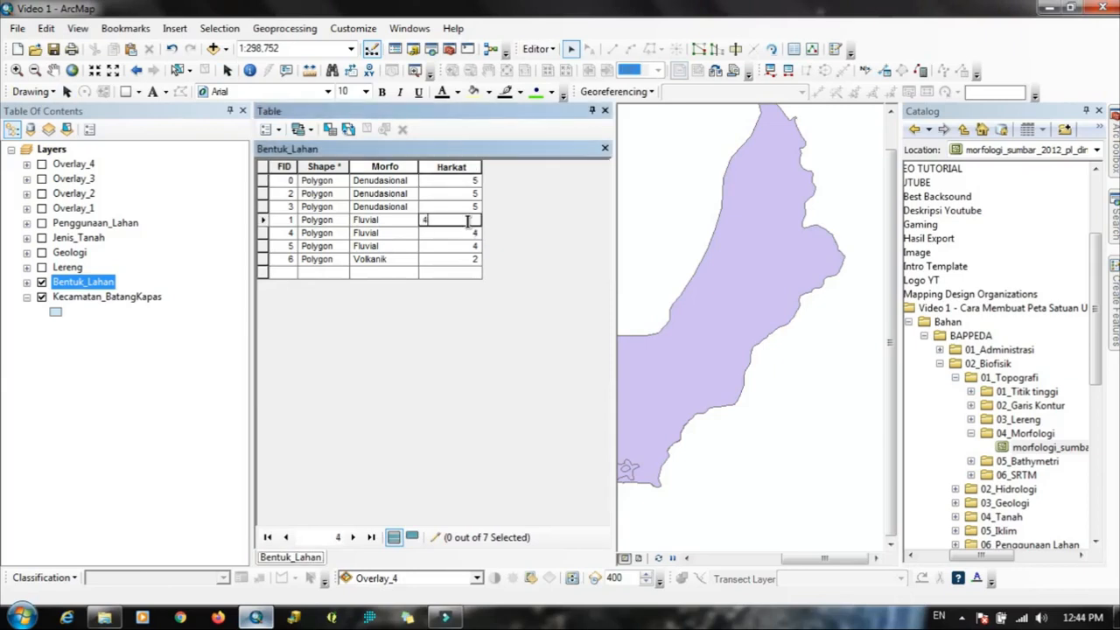
text(5)
click(470, 229)
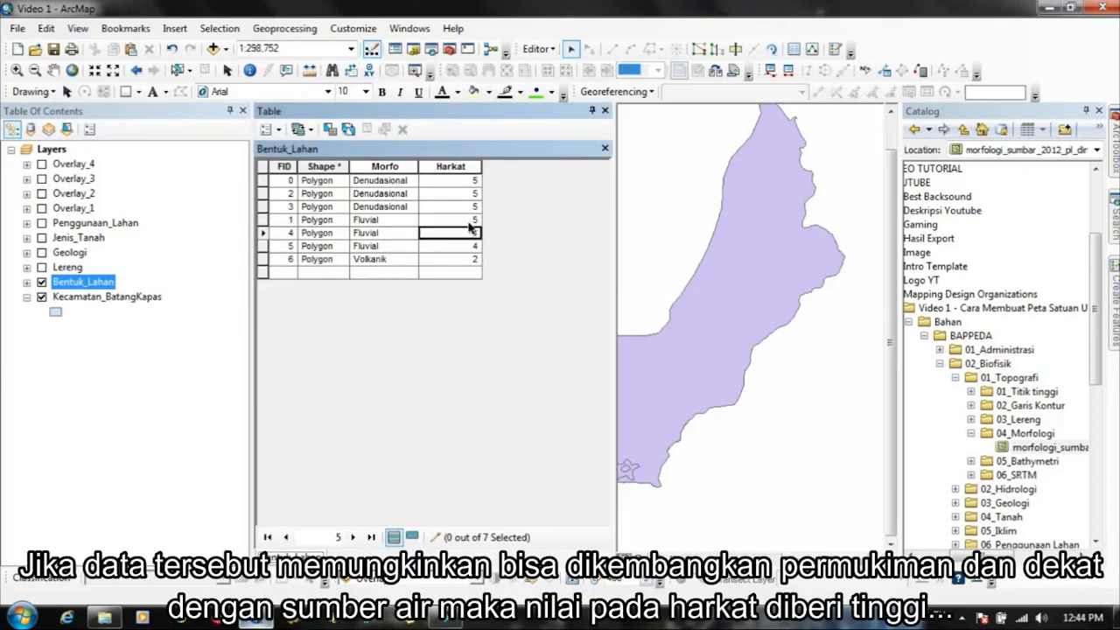
text(5)
key(Return)
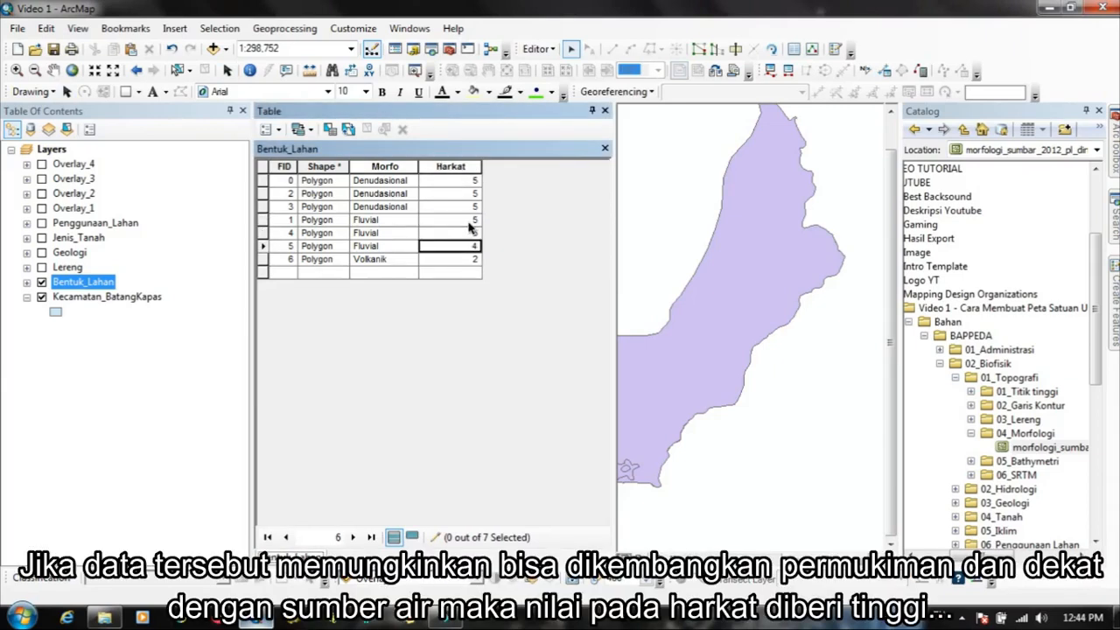
text(5)
Step: Set Harkat to 4 for the three Denudasional records of Bentuk_Lahan
key(Up)
key(Up)
key(Up)
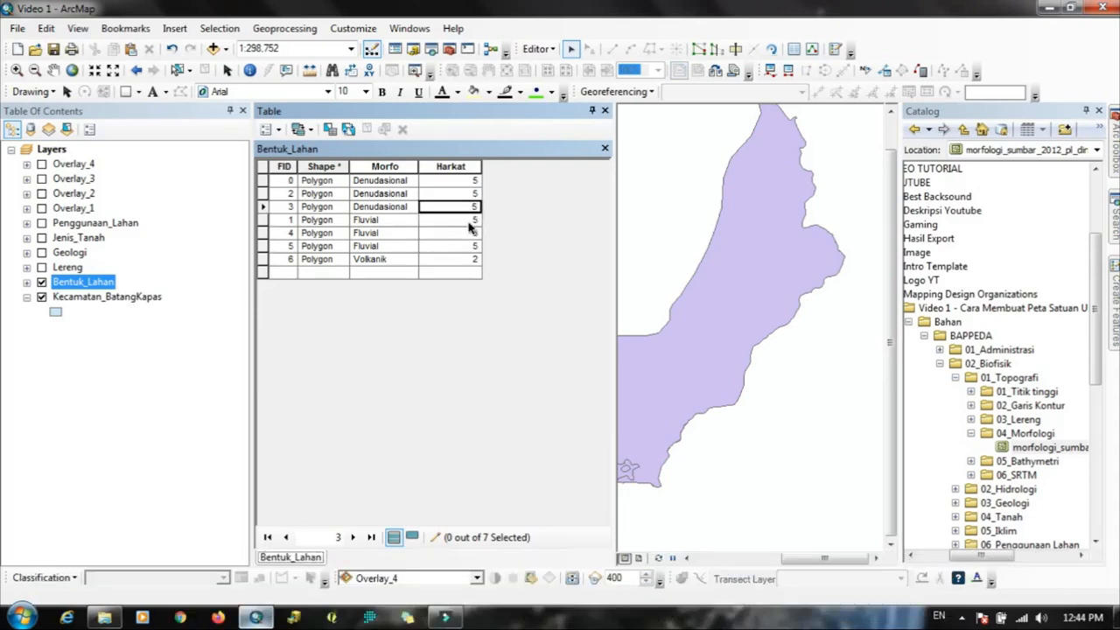
text(4)
key(Up)
text(4)
key(Up)
text(4)
key(Return)
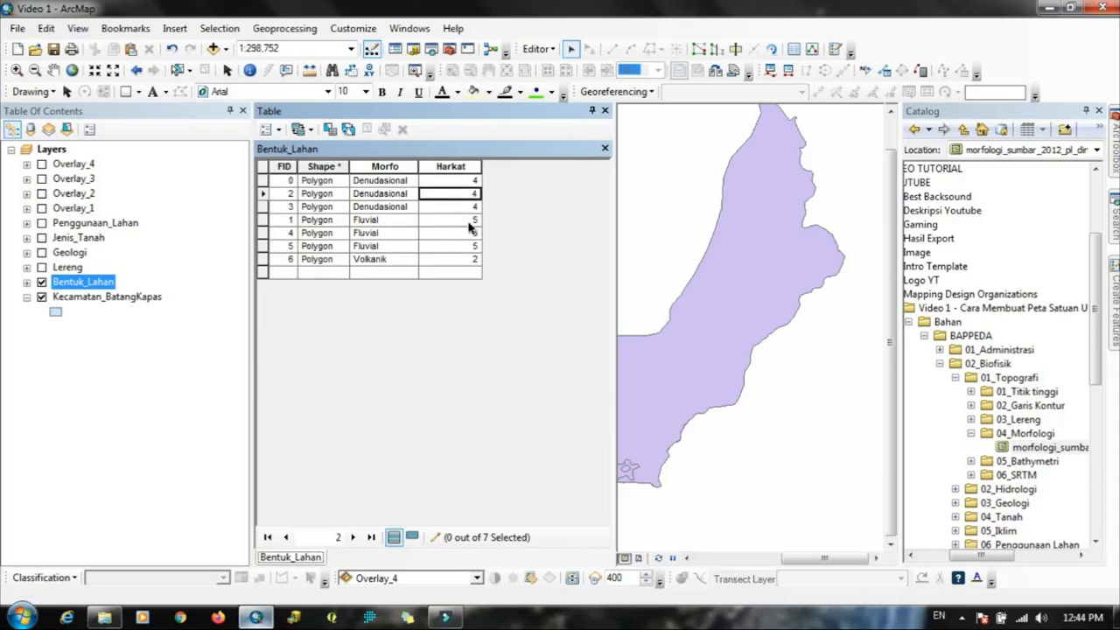
key(Down)
key(Down)
key(Down)
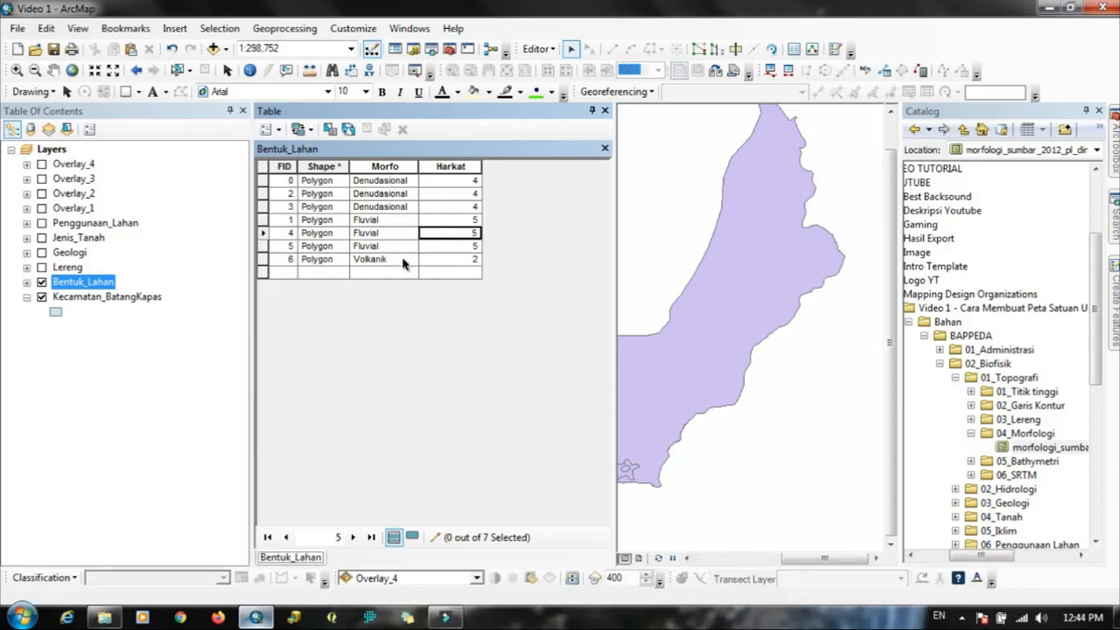
Step: Close the Bentuk_Lahan attribute table and hide that layer on the map
click(262, 171)
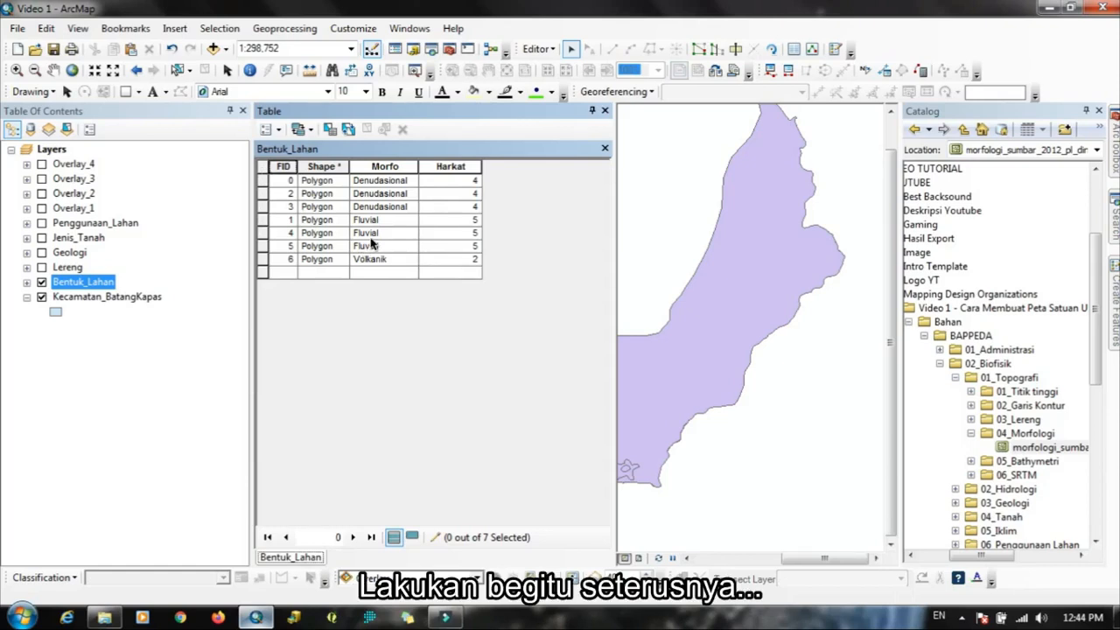
click(604, 110)
click(41, 281)
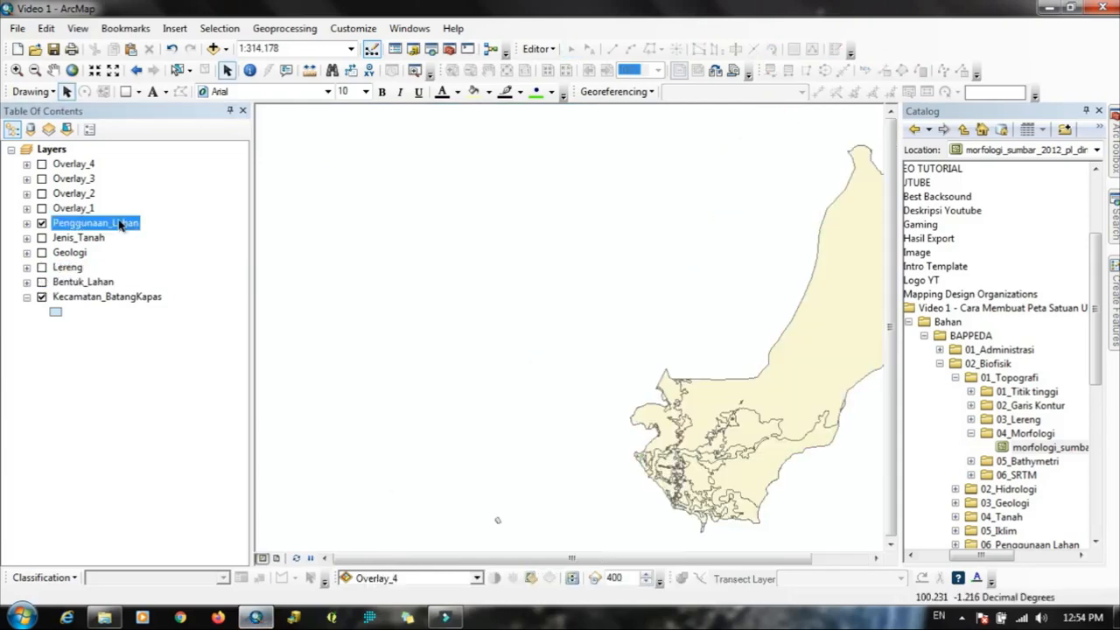
Step: View the attribute table of the Penggunaan_Lahan layer and close it again
right_click(123, 222)
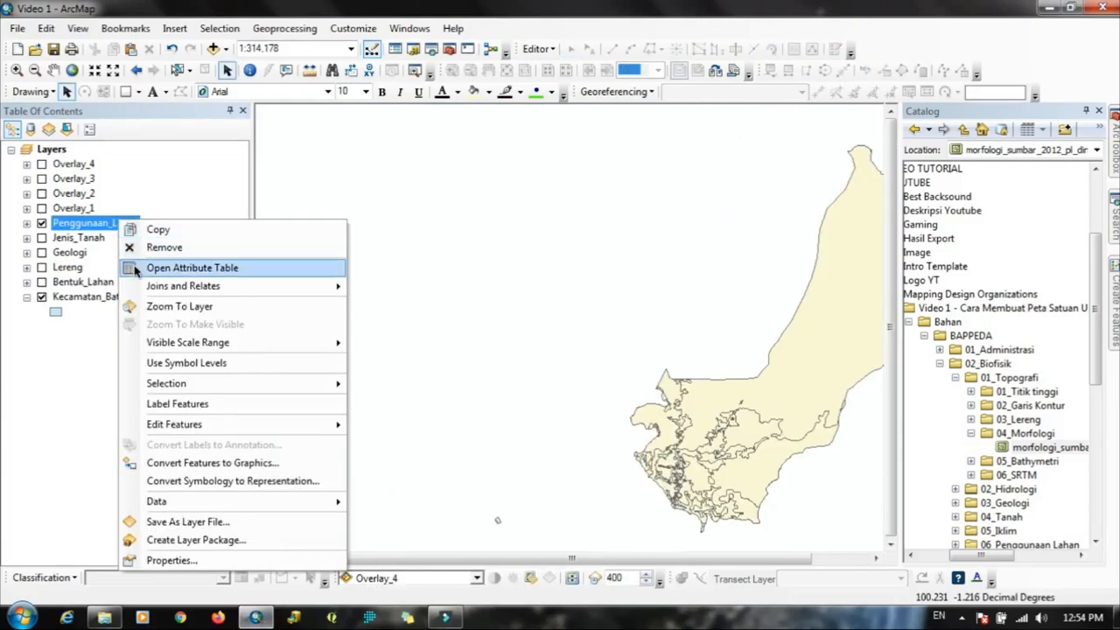
click(156, 268)
click(605, 110)
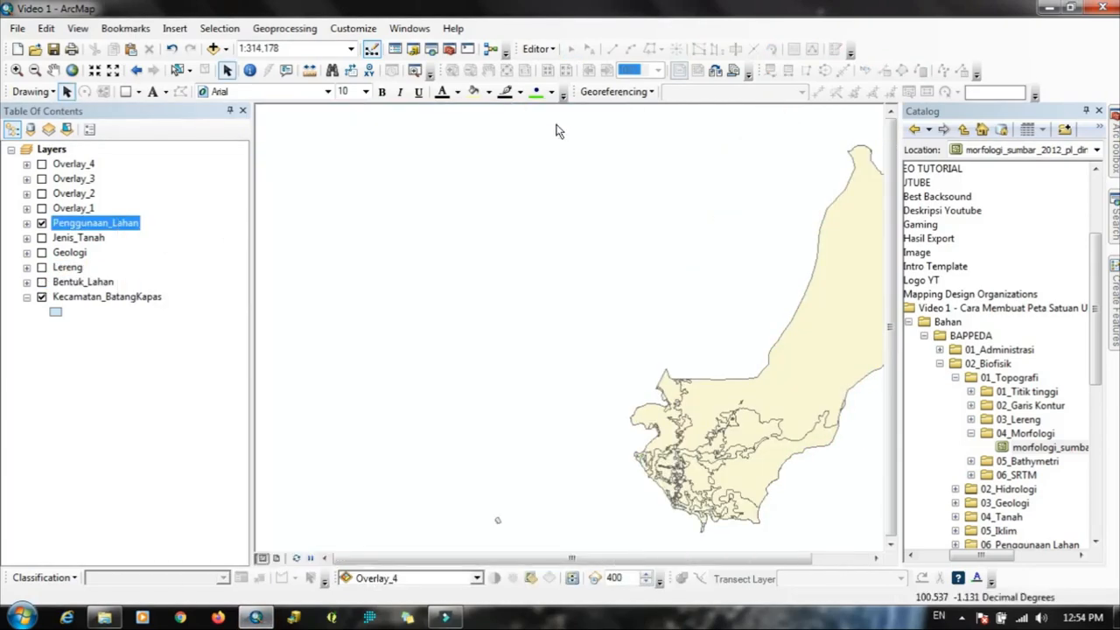
Step: Start the Intersect tool with Bentuk_Lahan and Lereng as its input features
click(284, 28)
click(294, 82)
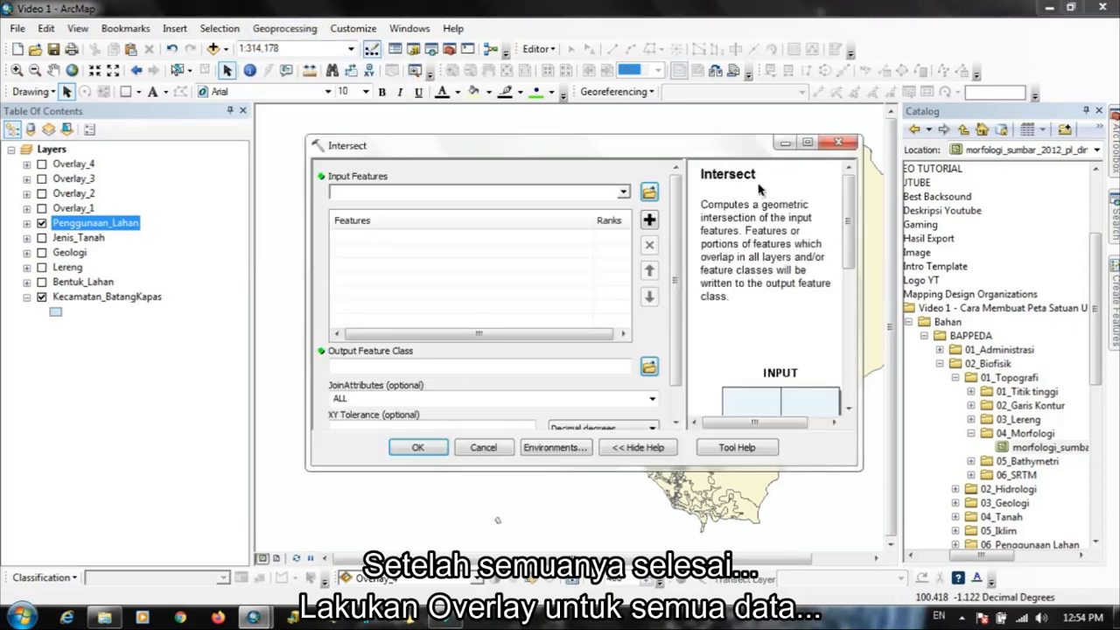
click(623, 192)
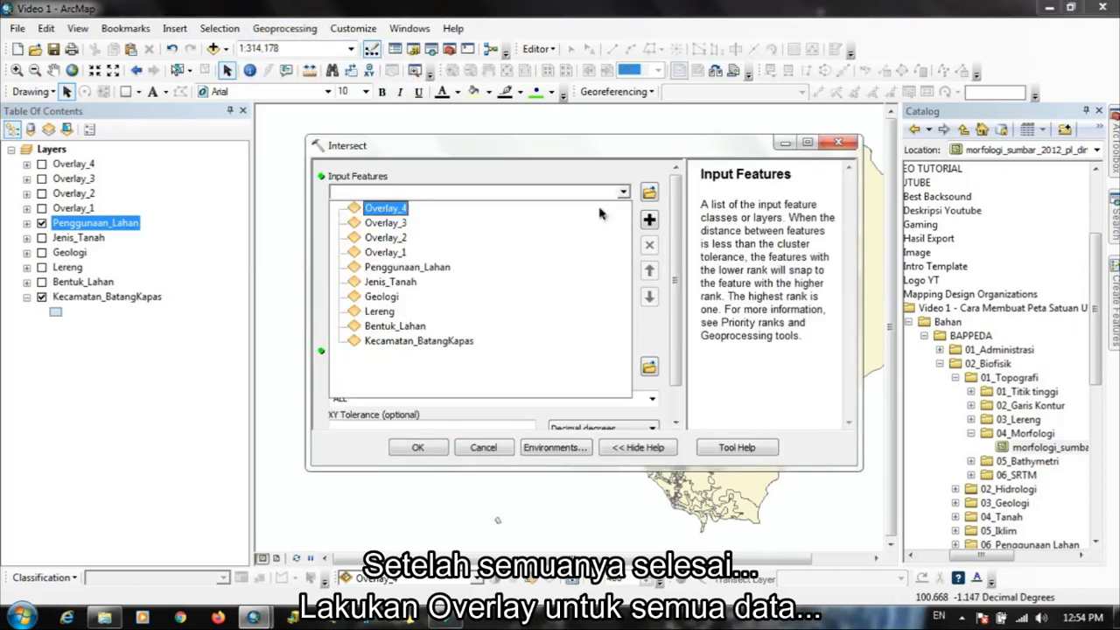
click(406, 326)
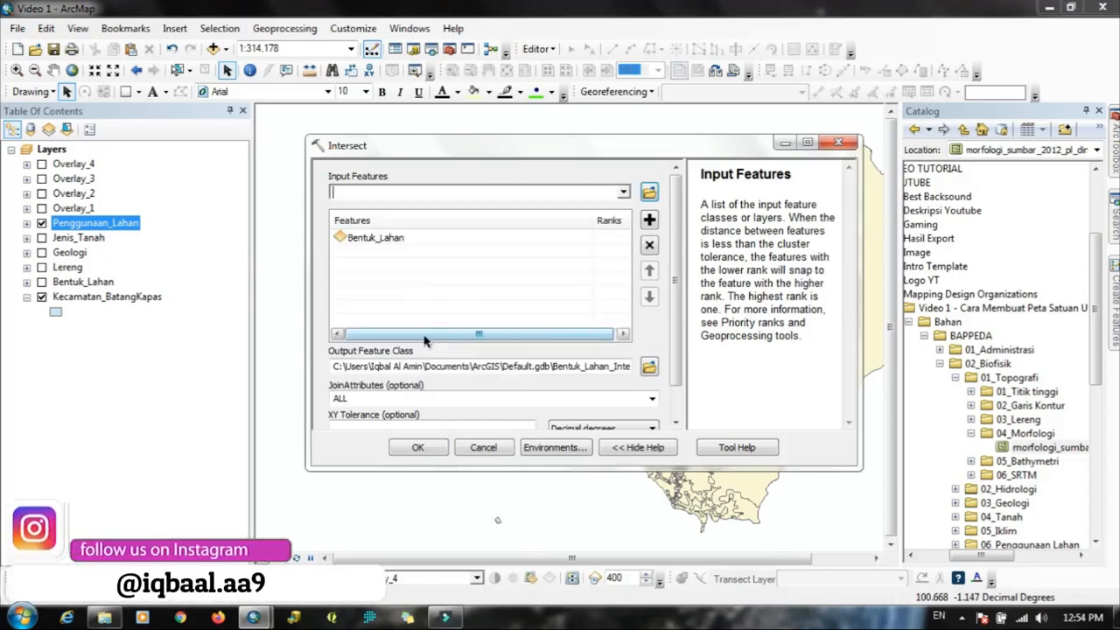
click(623, 194)
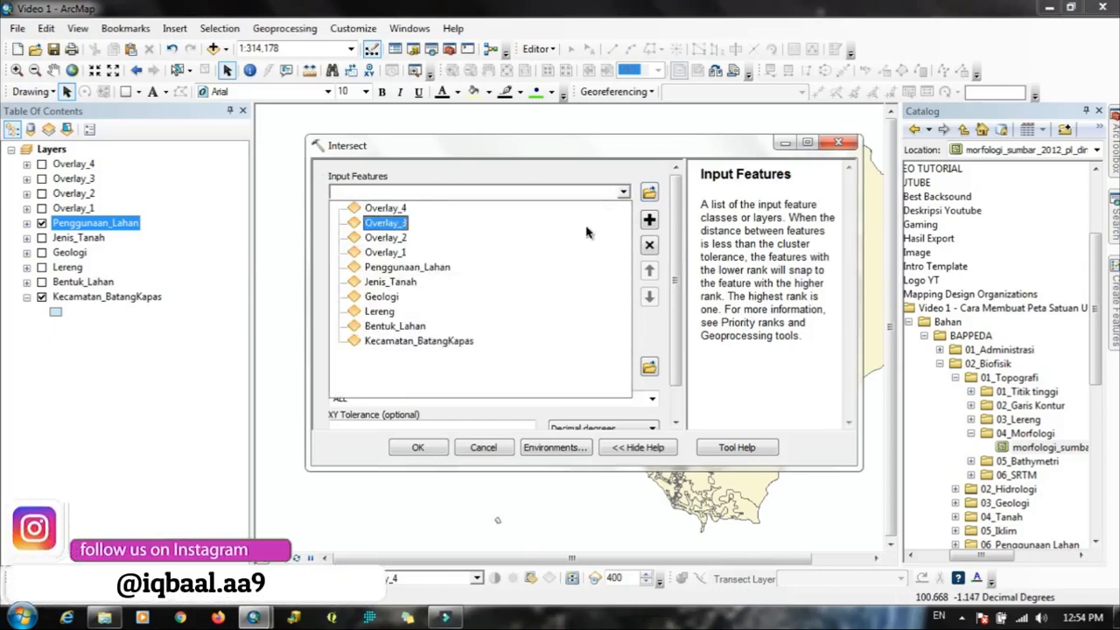
click(482, 319)
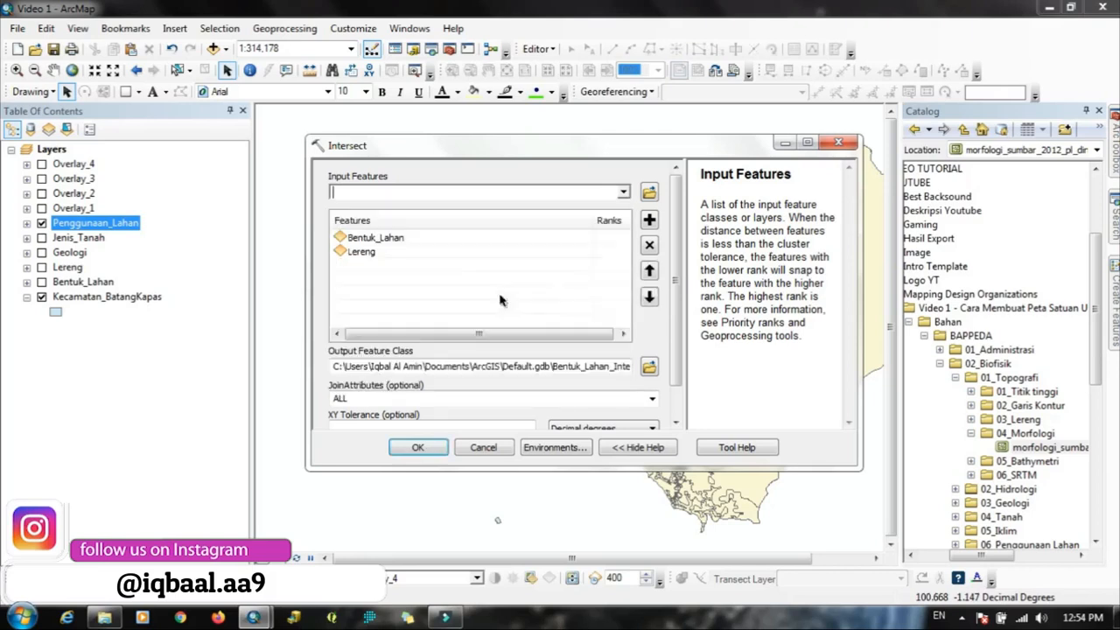
Step: Add Geologi, Jenis_Tanah and Penggunaan_Lahan to the Intersect input features
click(621, 193)
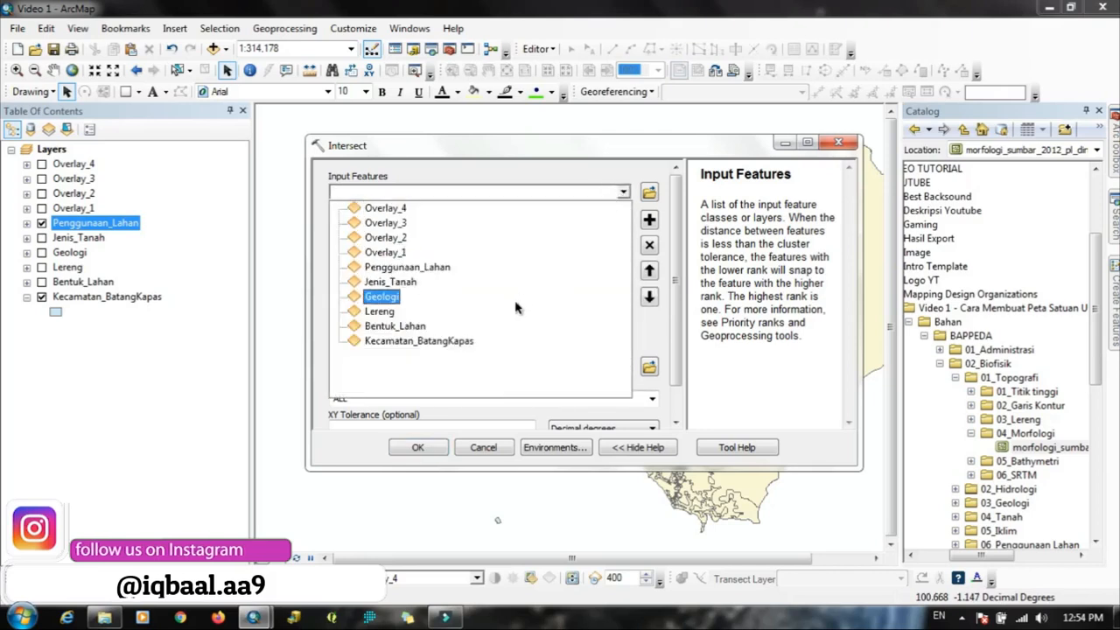
click(490, 296)
click(623, 194)
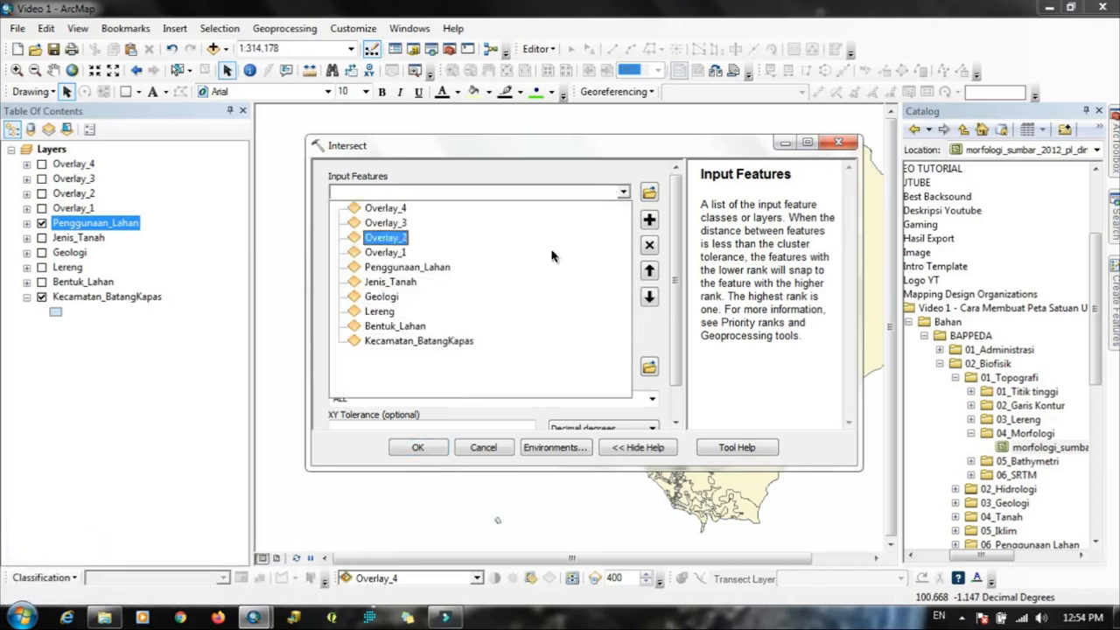
click(402, 282)
click(623, 192)
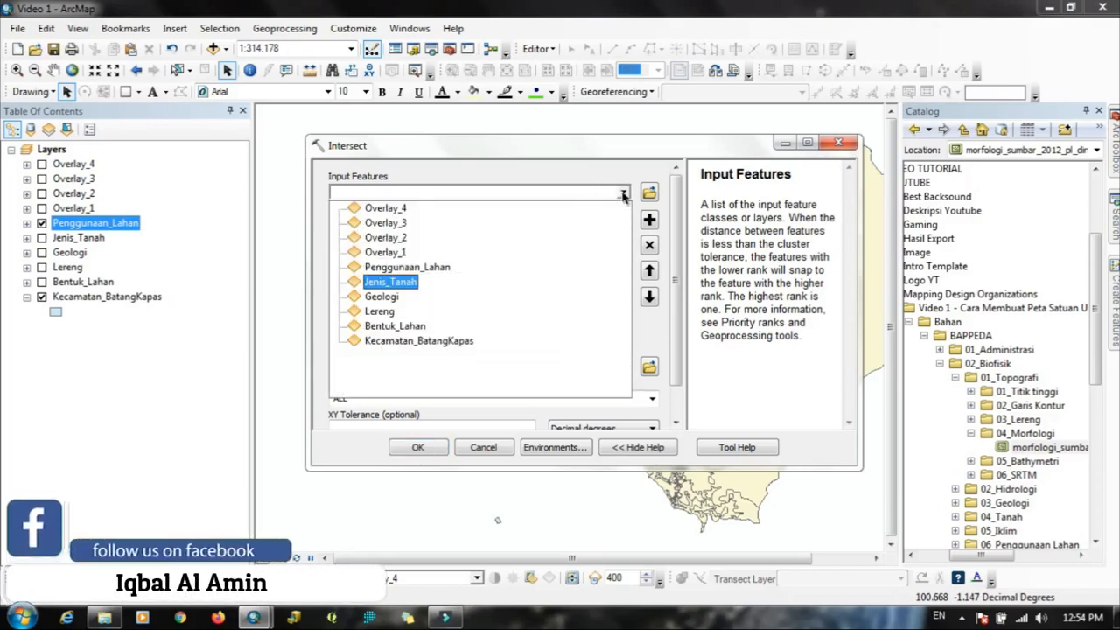
click(568, 271)
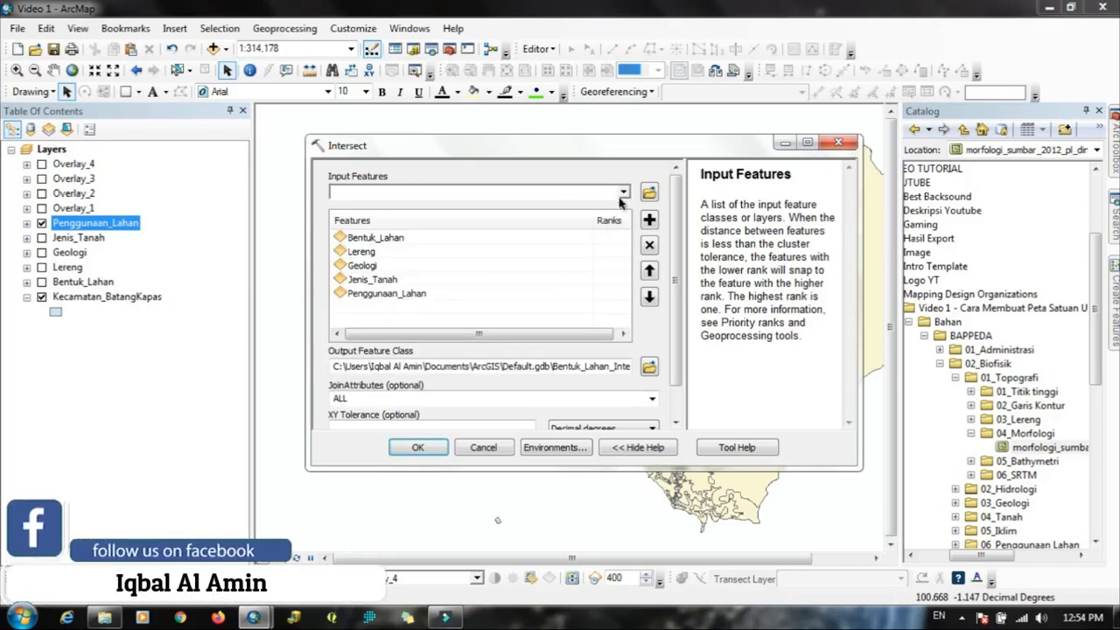
click(623, 193)
click(623, 193)
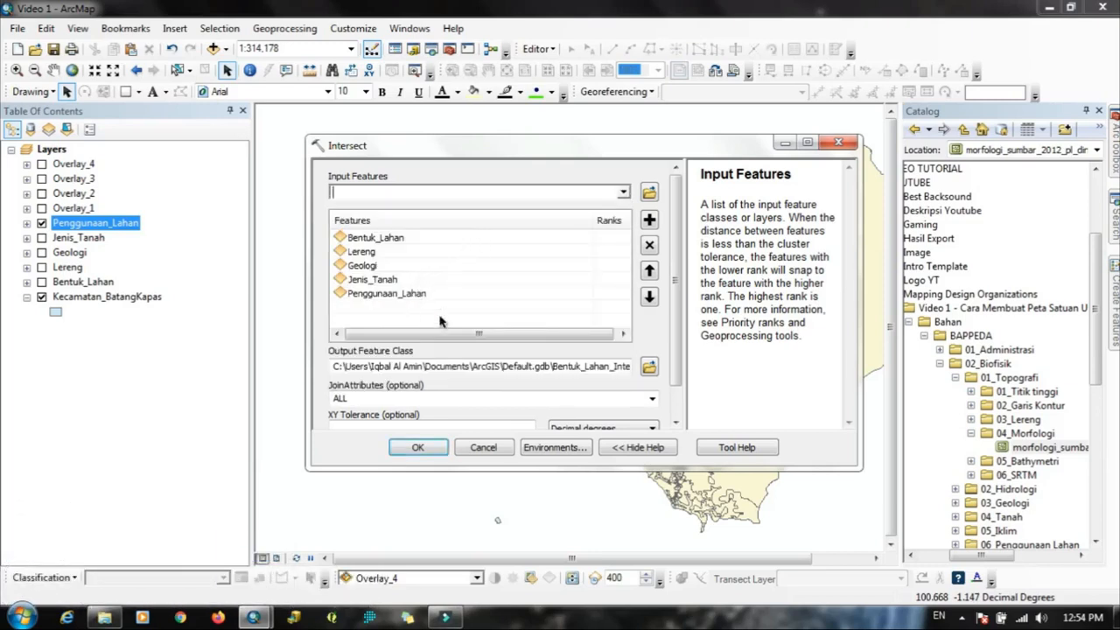
Step: Name the output feature class Kesesuaian_Lahan in the project's home folder and run the Intersect
click(651, 368)
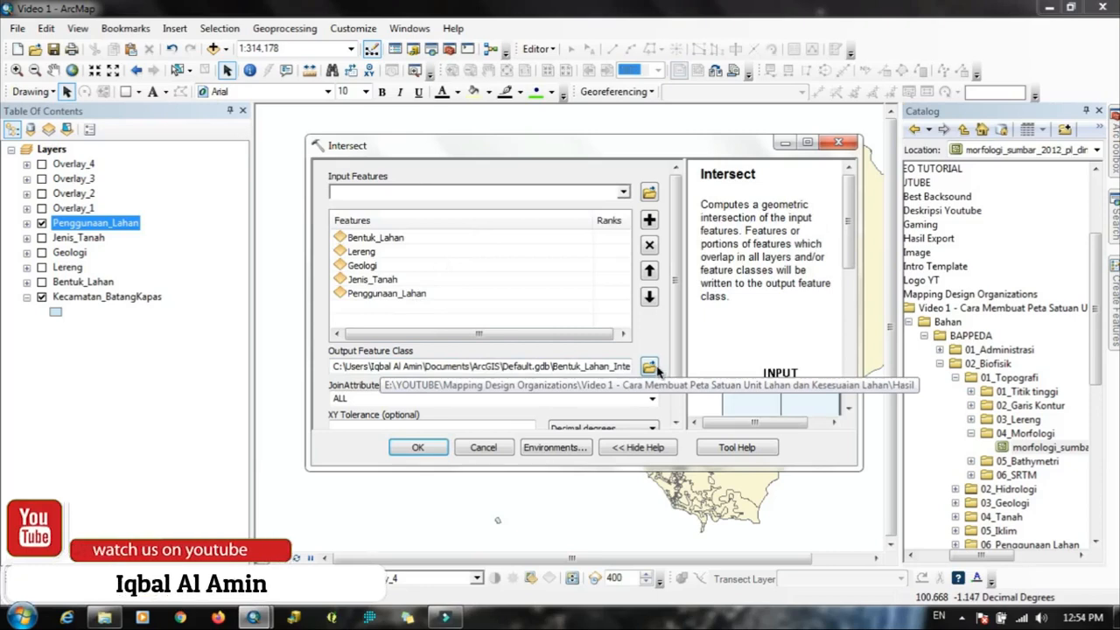
click(651, 368)
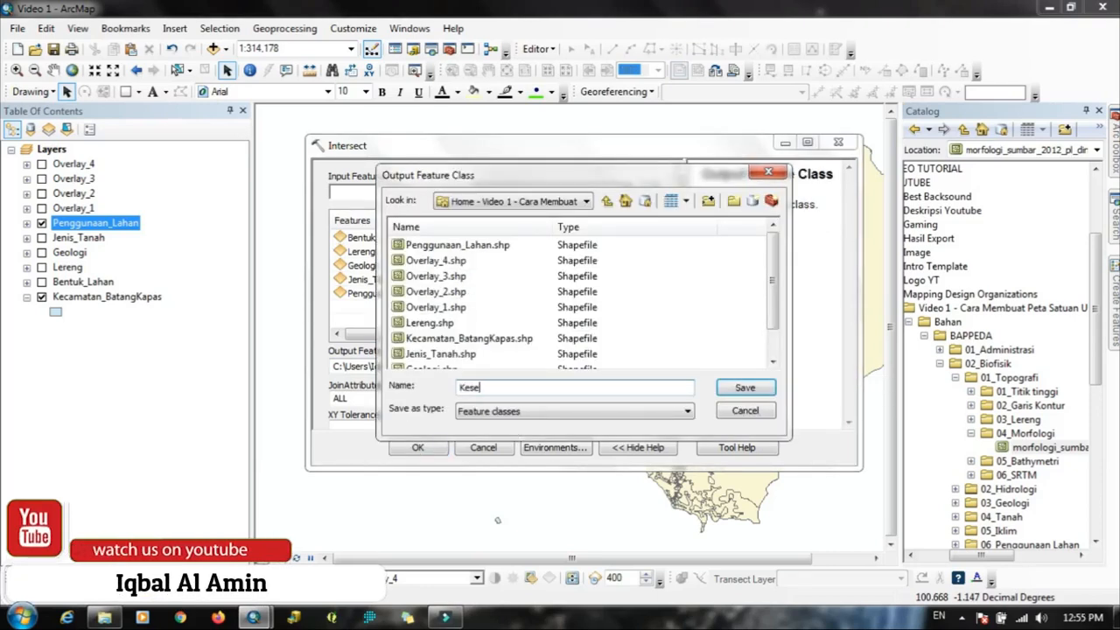
text(Kesesuaian_Lahan)
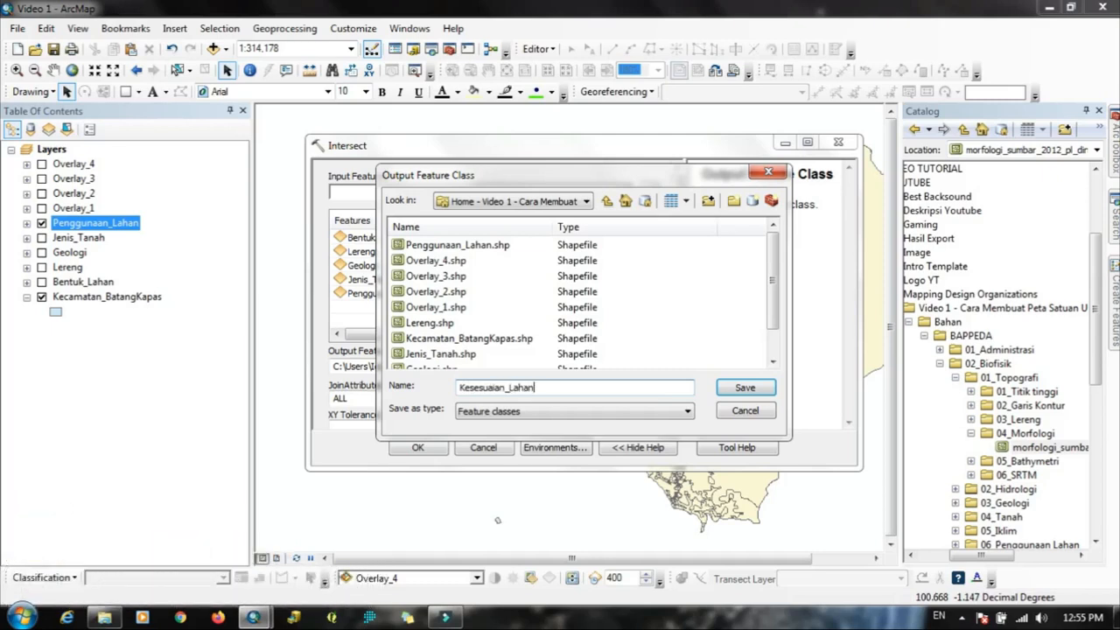
click(743, 388)
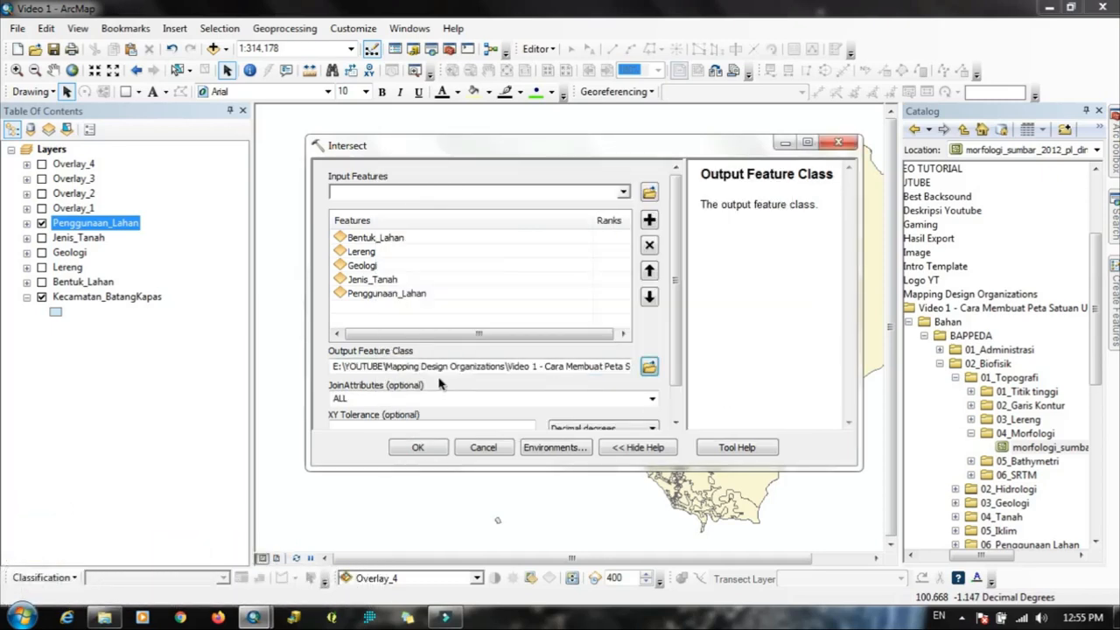
click(416, 448)
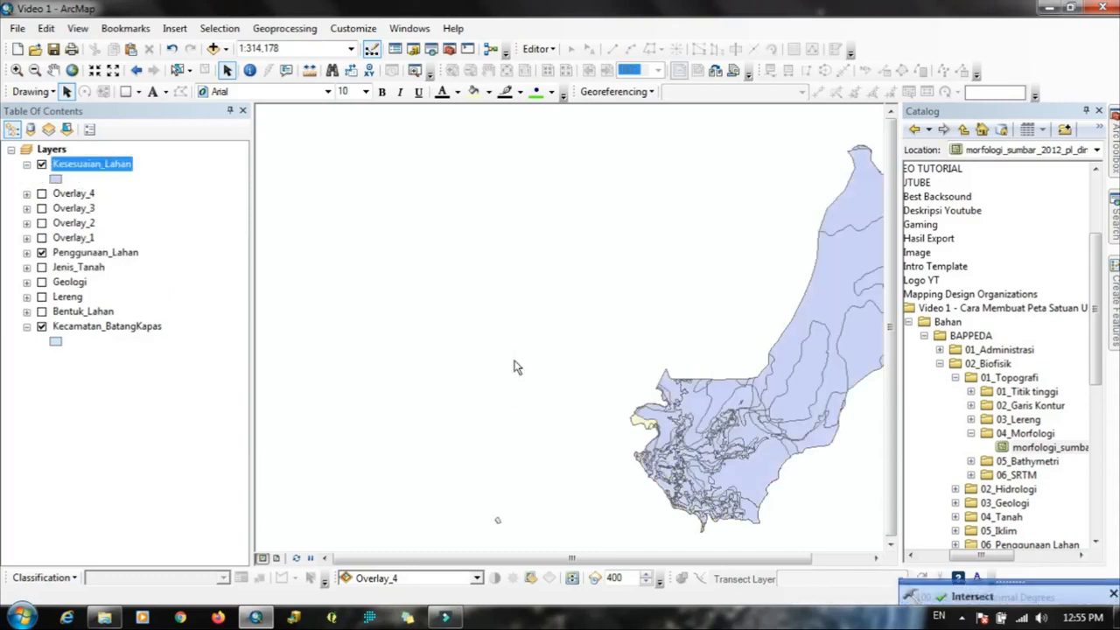
Step: Open the Kesesuaian_Lahan attribute table, widen it and examine the combined score columns of the overlaid layers
drag(738, 359, 550, 342)
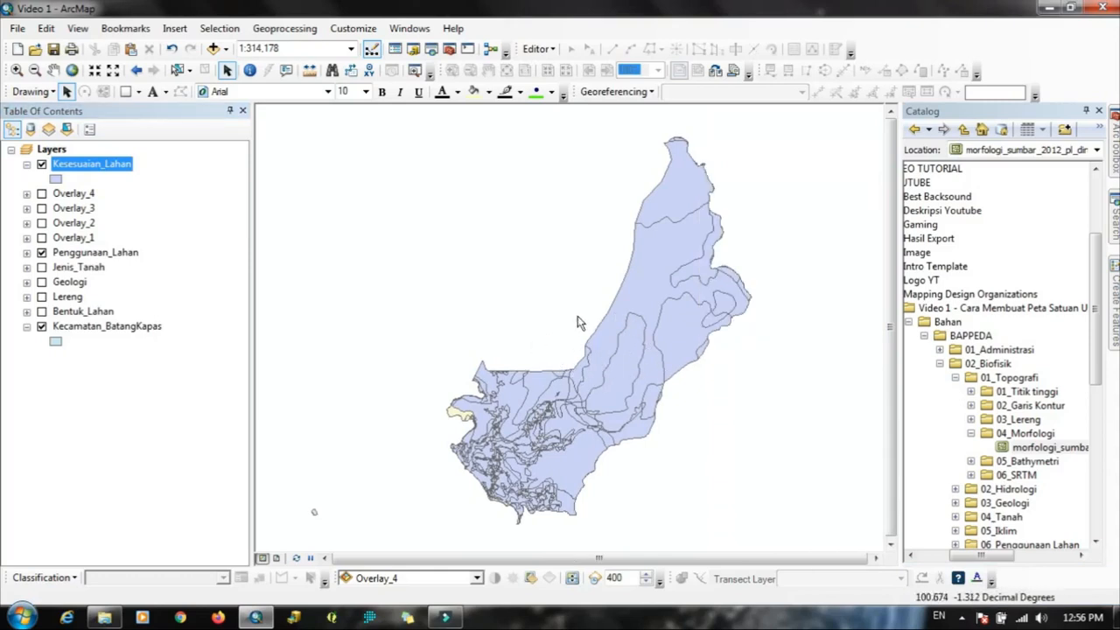
right_click(110, 166)
click(131, 218)
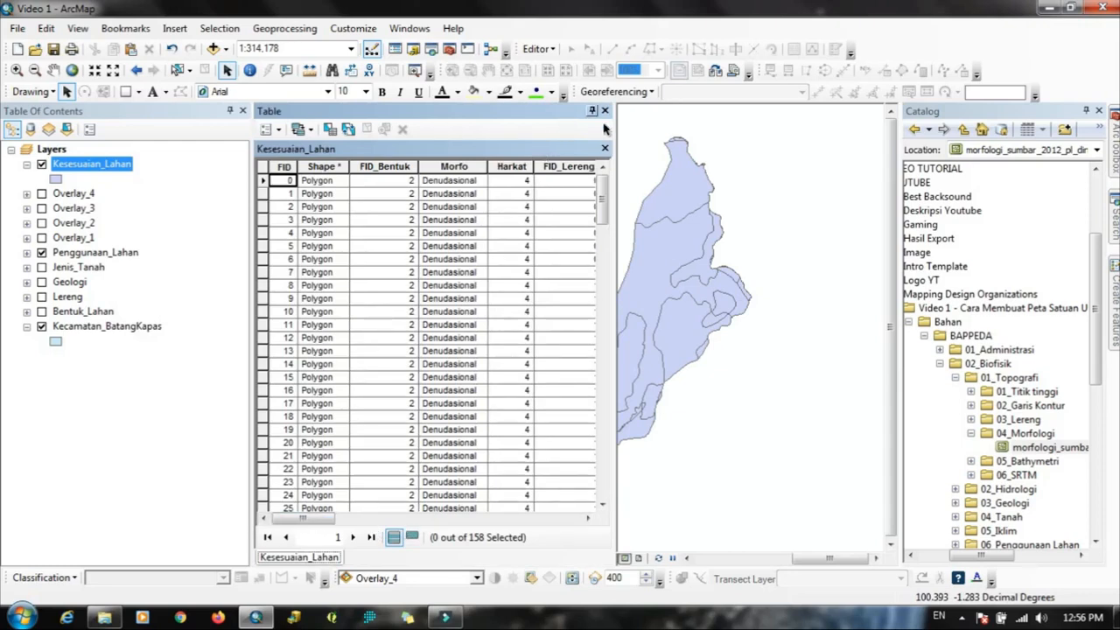
drag(811, 134, 810, 135)
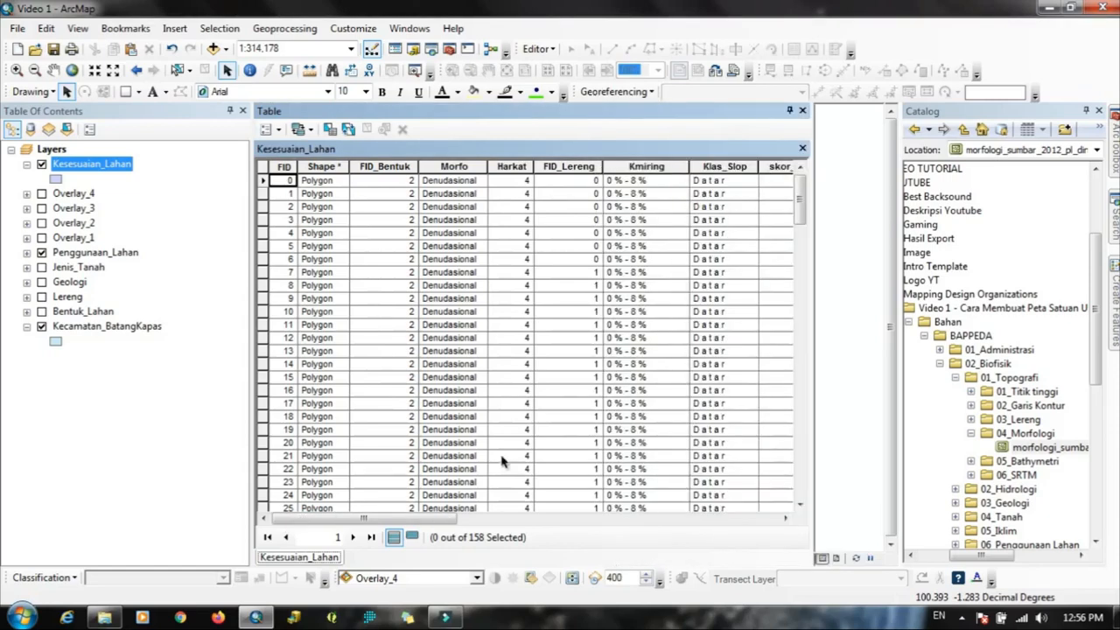
drag(410, 521, 739, 500)
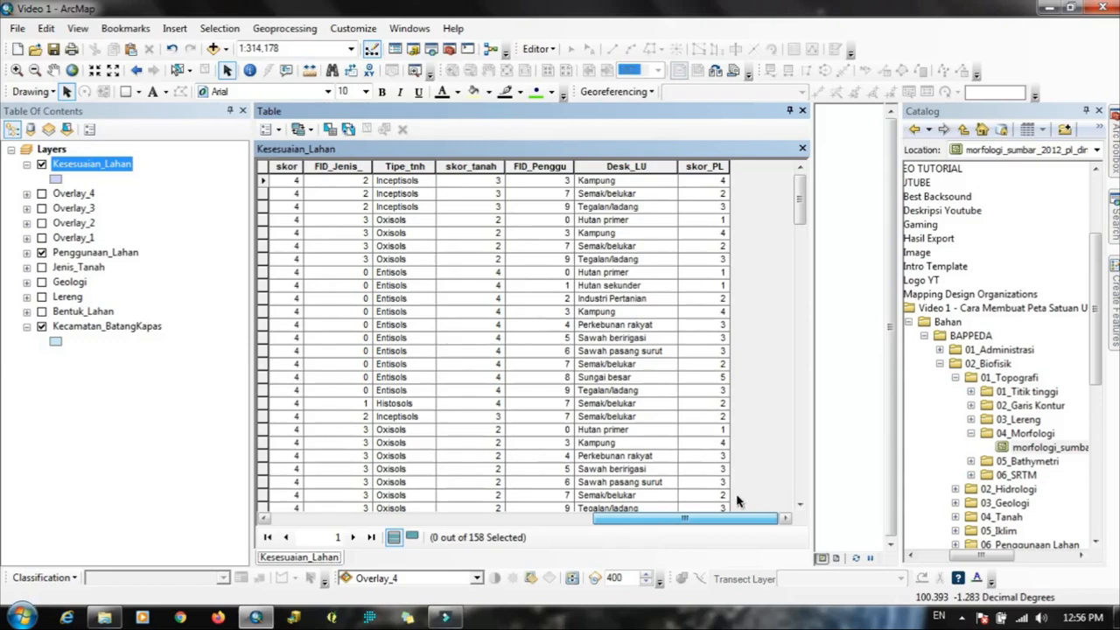
drag(738, 500, 357, 506)
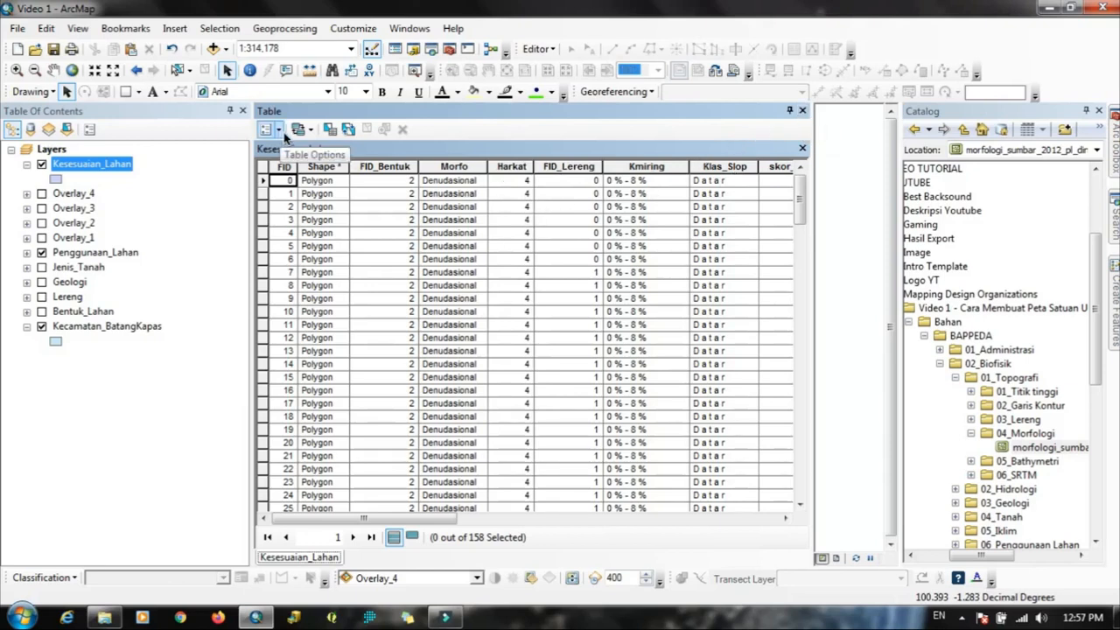
Step: Add a Short Integer field named Skoring with precision 10 to the Kesesuaian_Lahan attribute table
drag(372, 521, 719, 520)
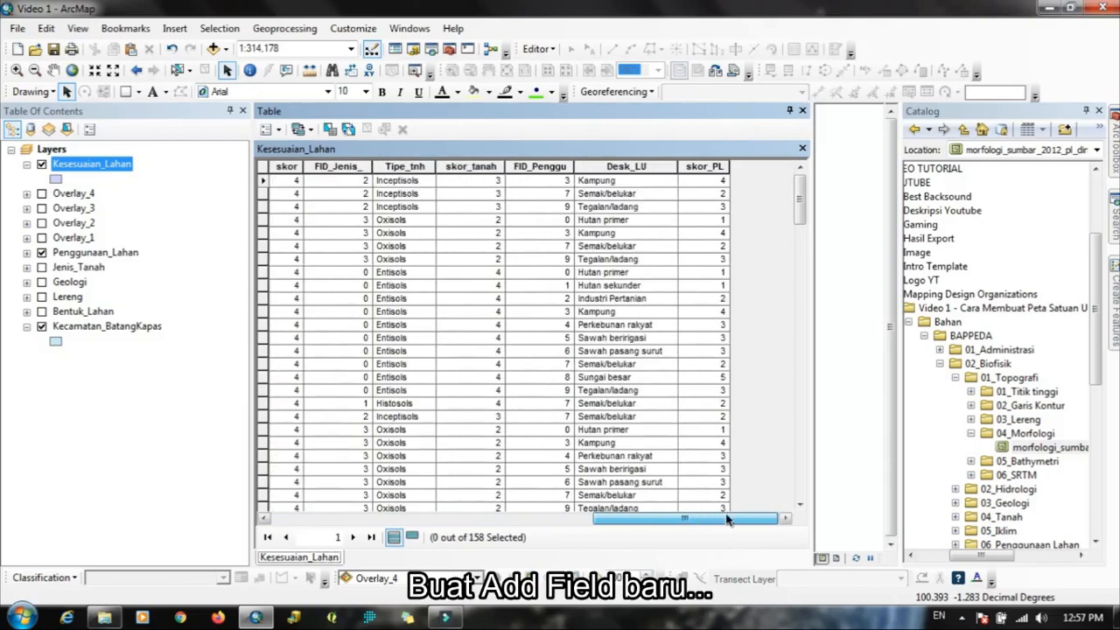
click(268, 128)
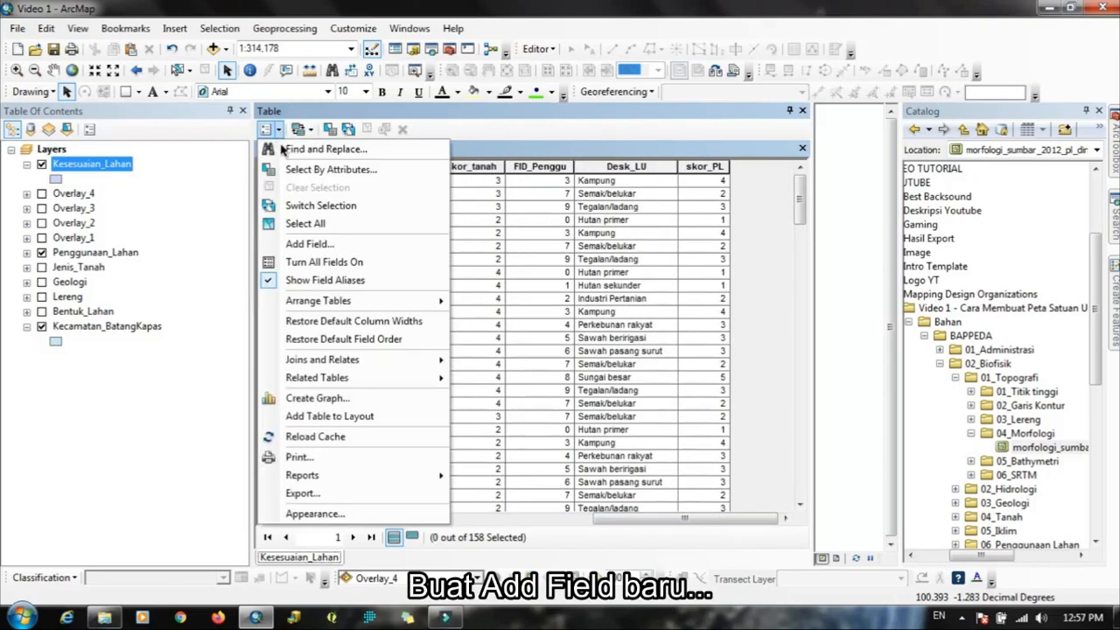
click(297, 244)
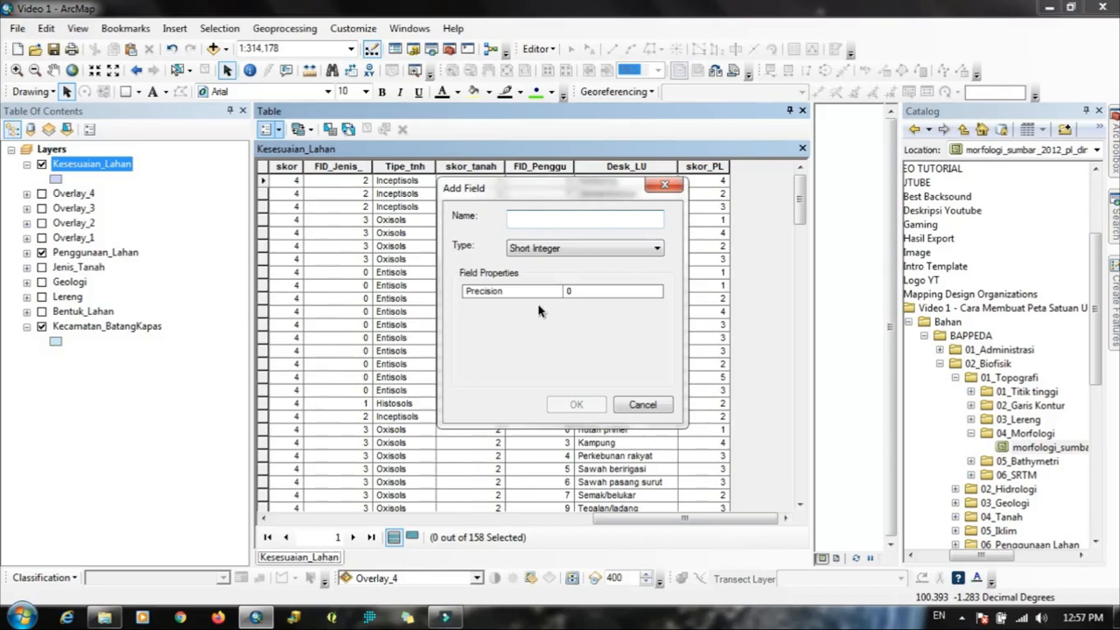
text(Skoring)
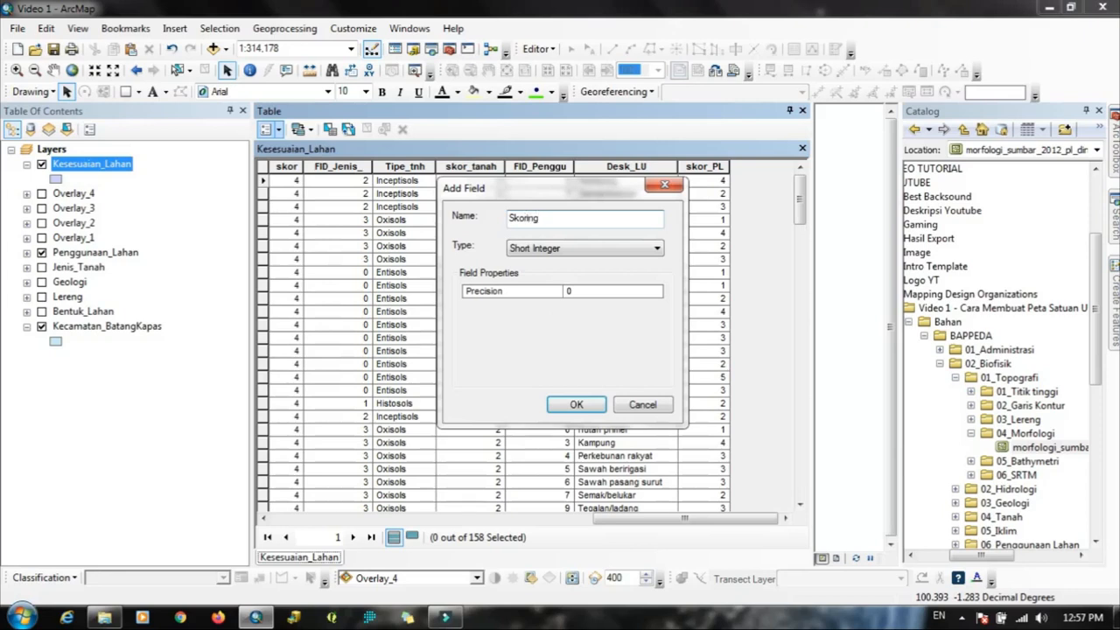
click(536, 251)
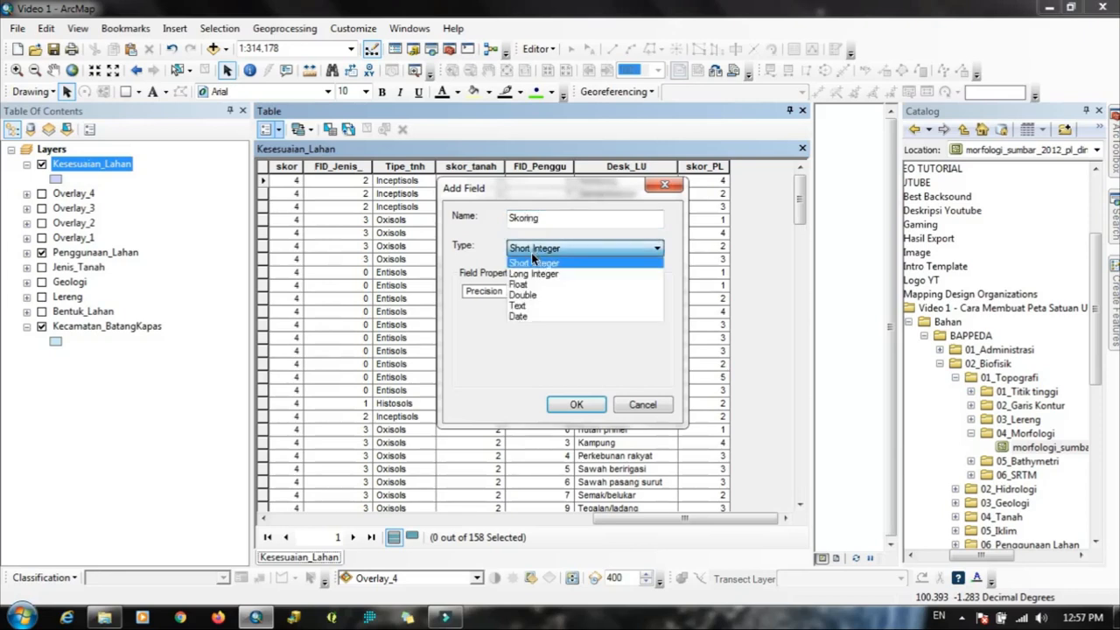
click(532, 262)
click(591, 289)
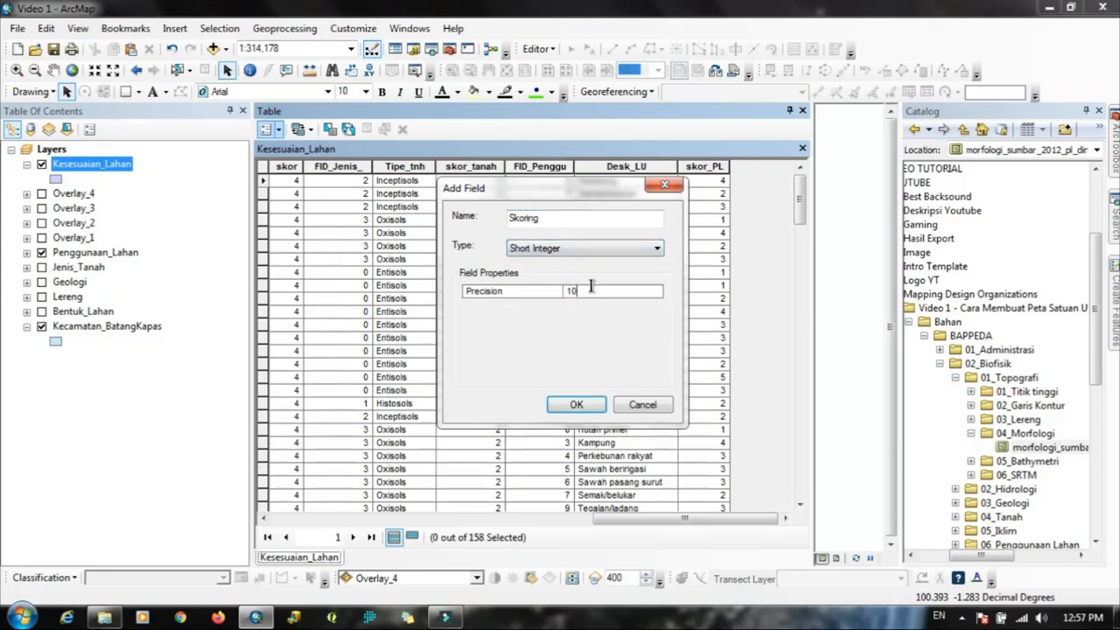
click(570, 404)
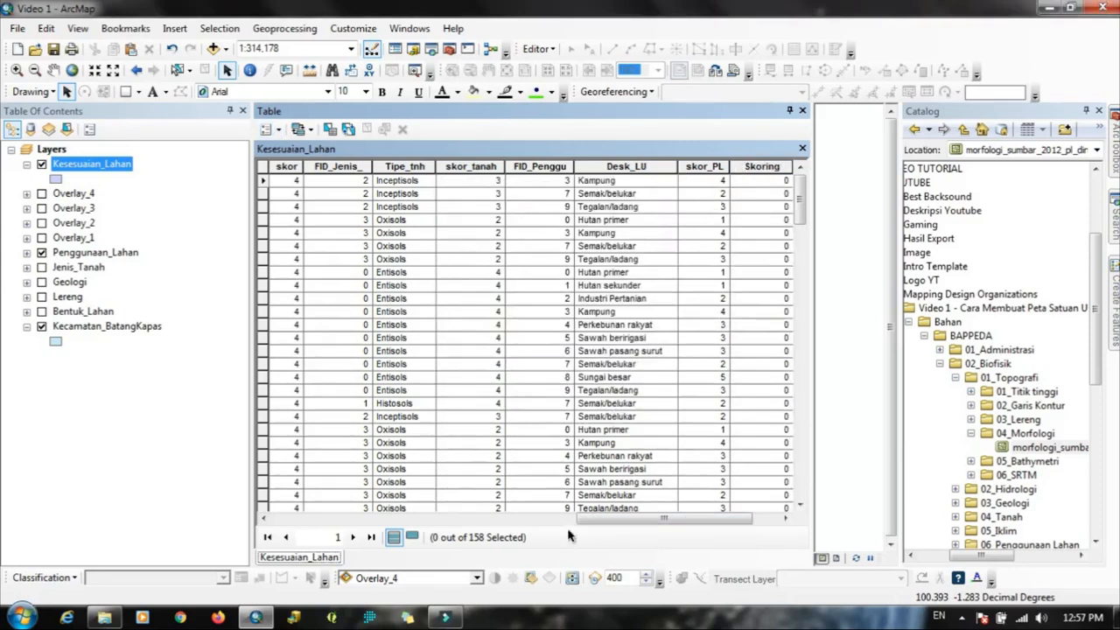
Step: Start a Field Calculator expression for the Skoring field that adds Harkat and skor_leren
click(785, 518)
click(721, 170)
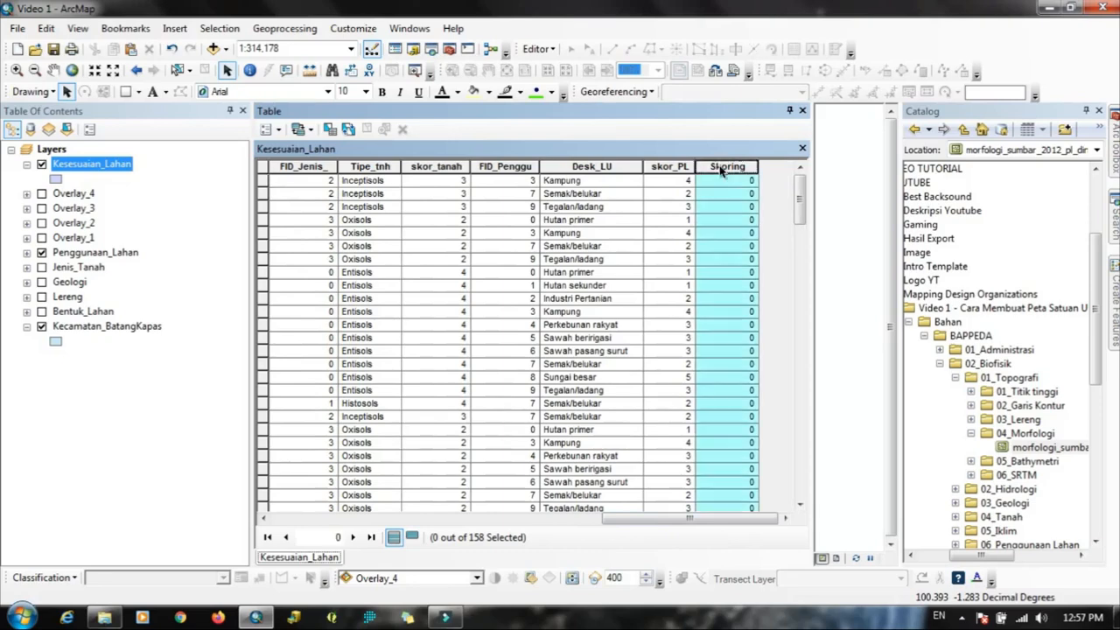
right_click(721, 169)
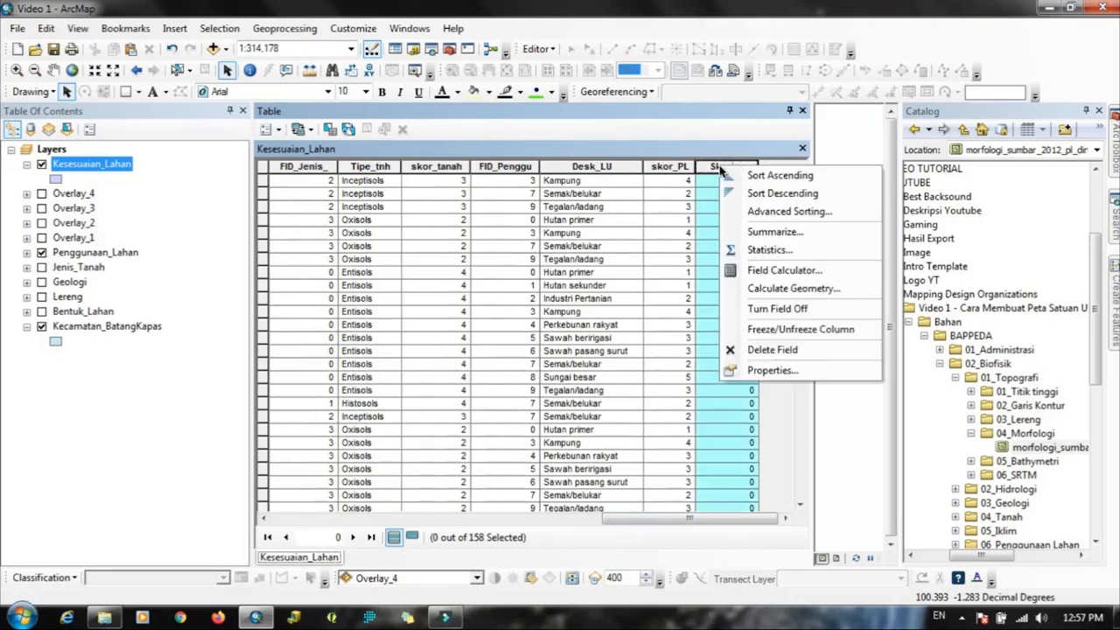
click(784, 270)
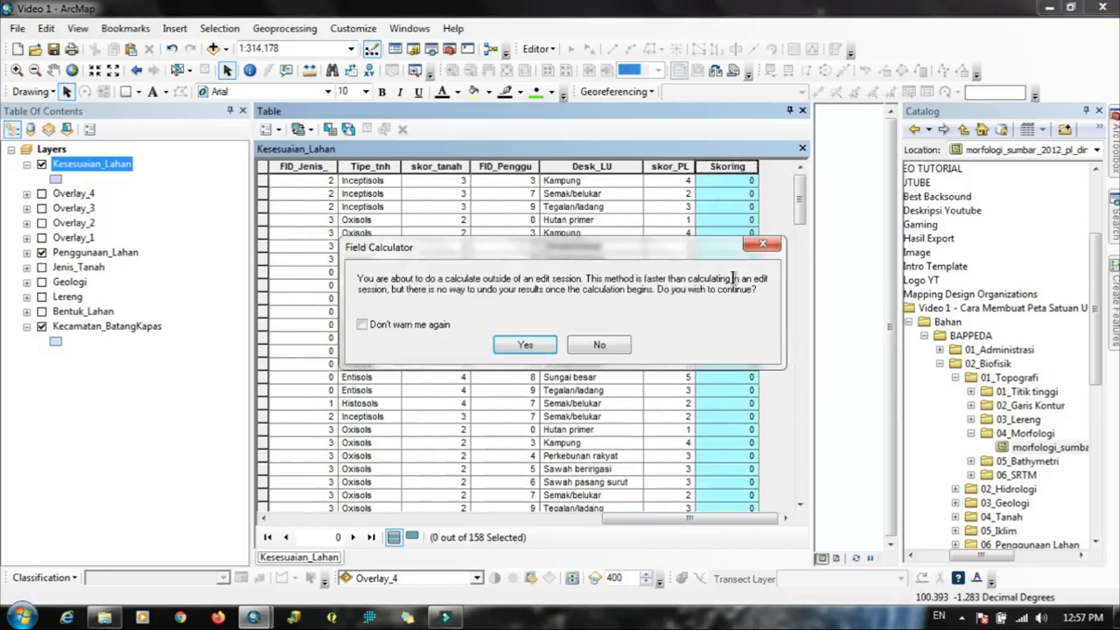
click(524, 345)
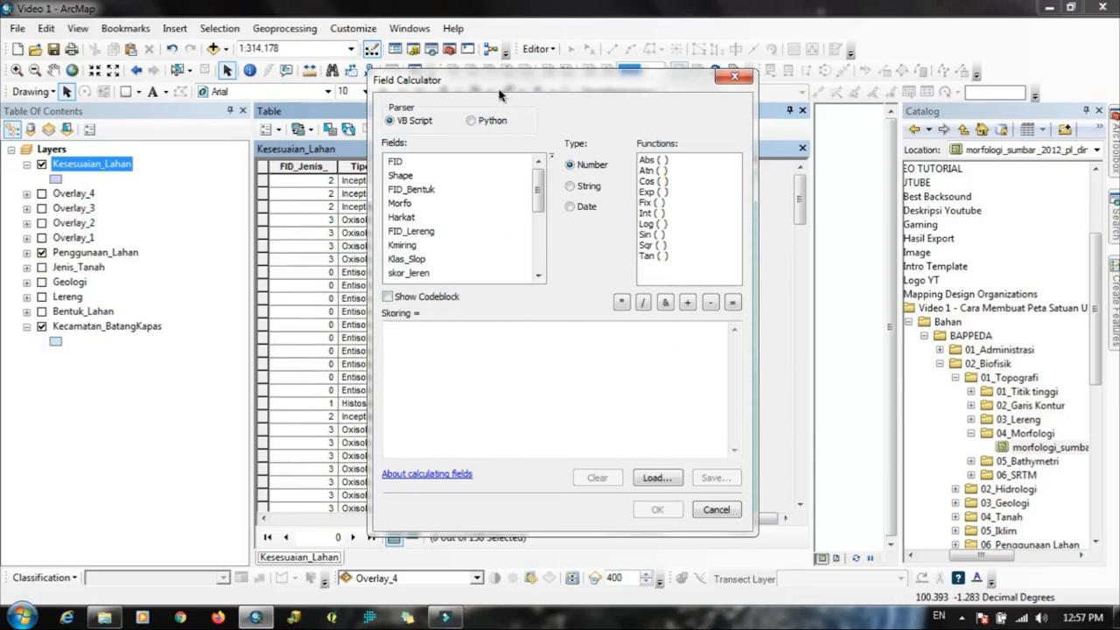
drag(506, 84, 383, 86)
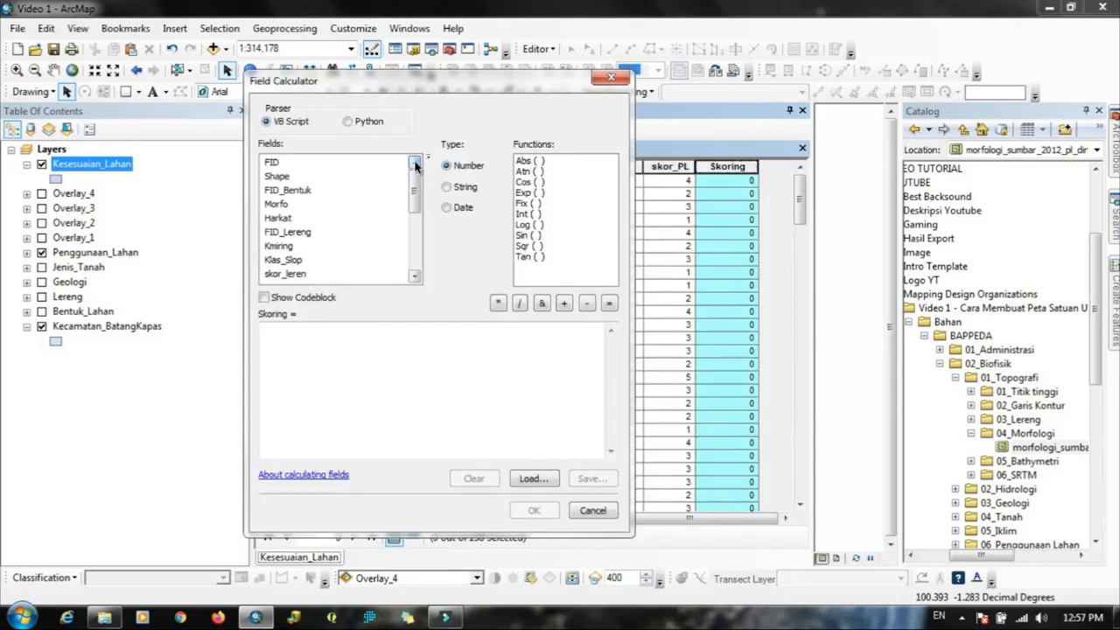
double_click(281, 220)
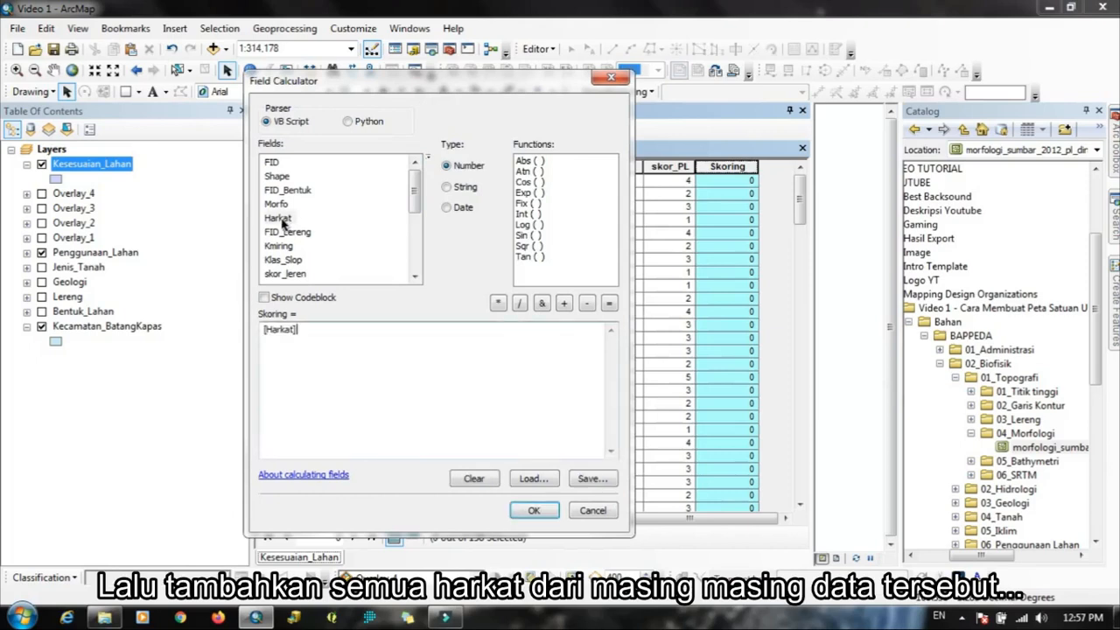
click(563, 302)
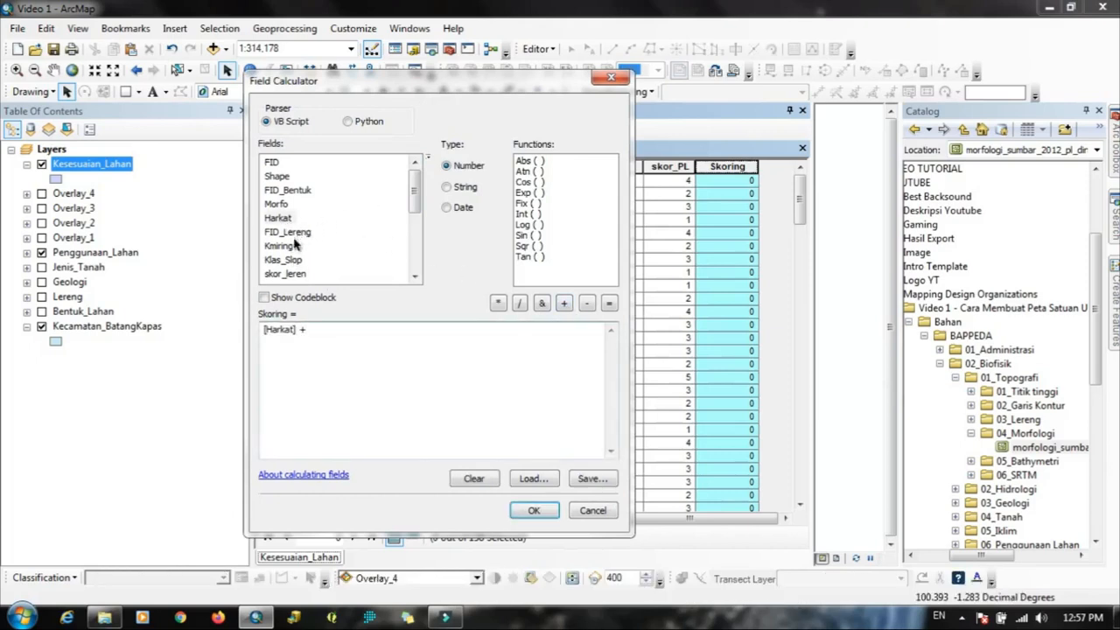
click(285, 273)
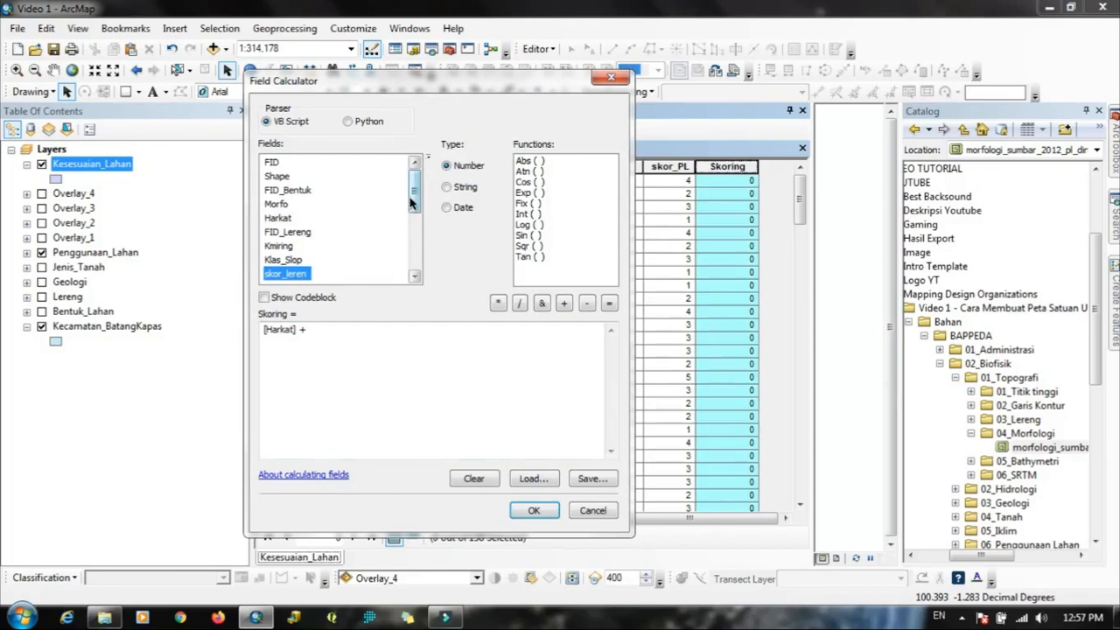
drag(414, 184, 414, 217)
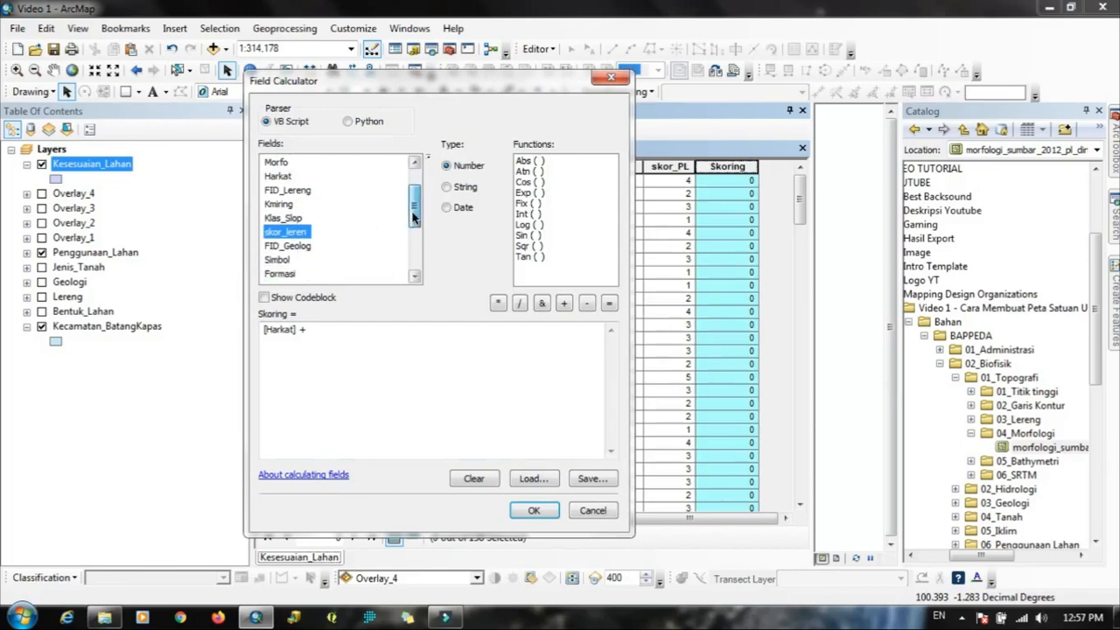
double_click(289, 234)
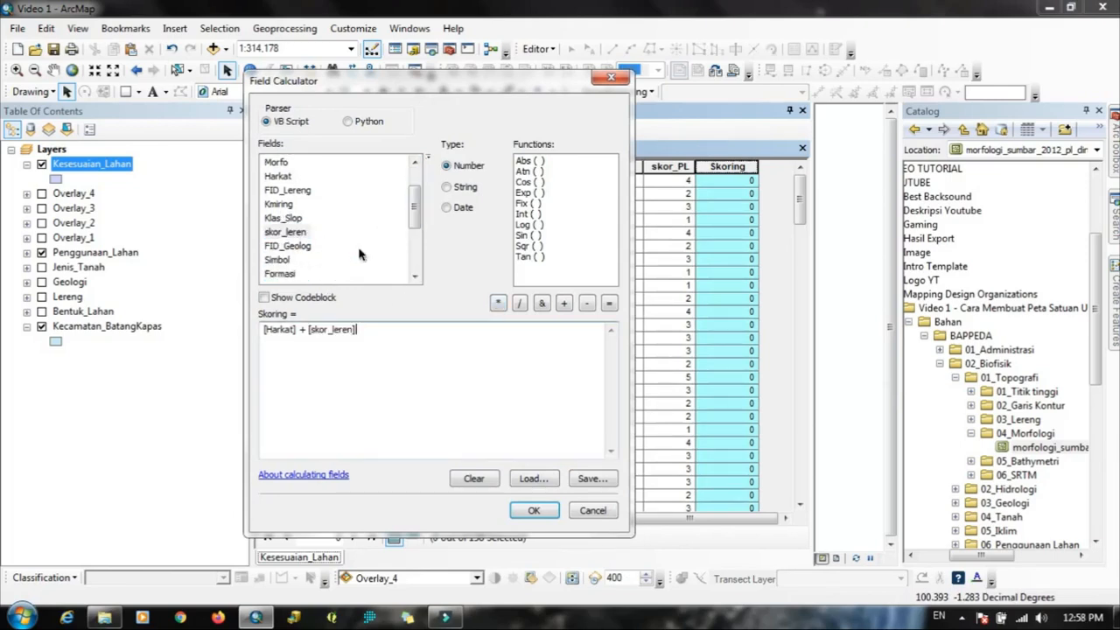
Step: Extend the Skoring sum with skor, skor_tanah and skor_PL and run the calculation
click(564, 303)
drag(415, 210, 415, 221)
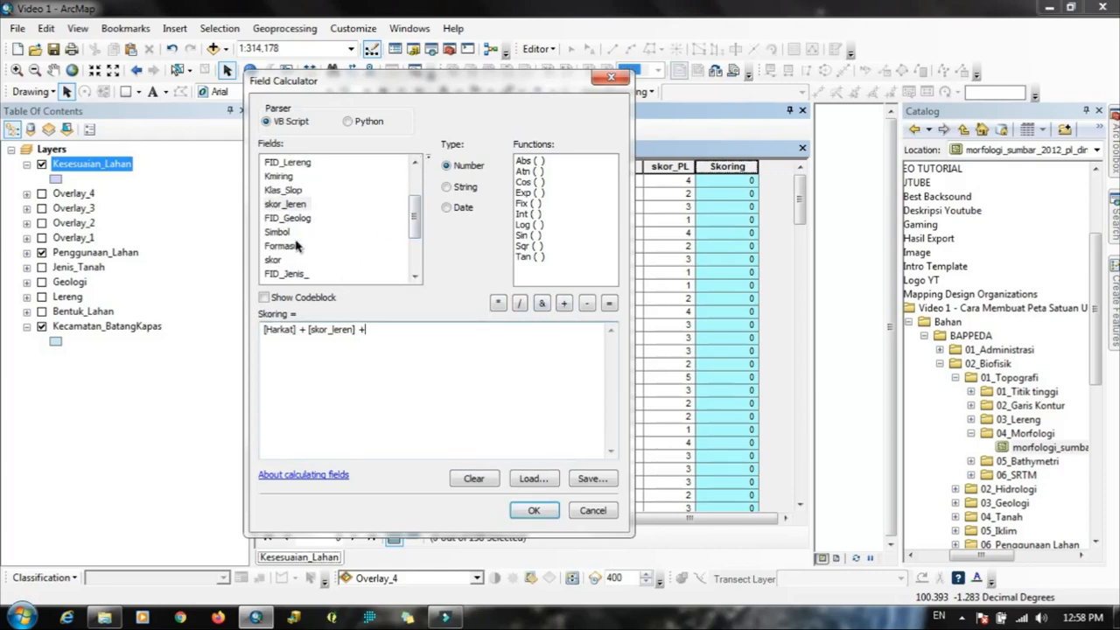
click(292, 262)
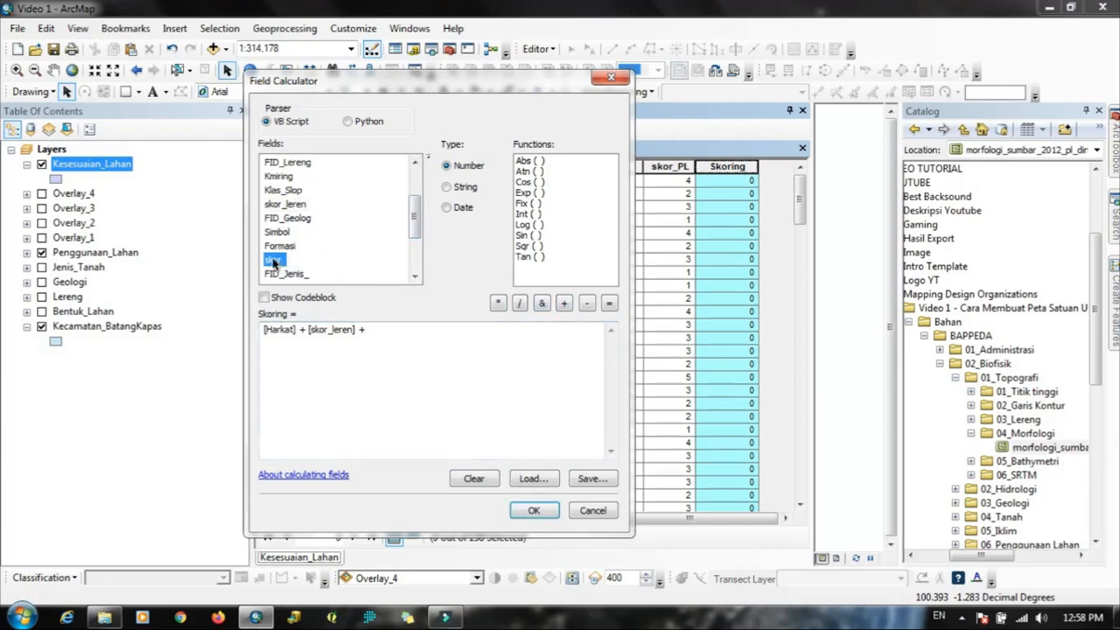
double_click(280, 262)
click(564, 303)
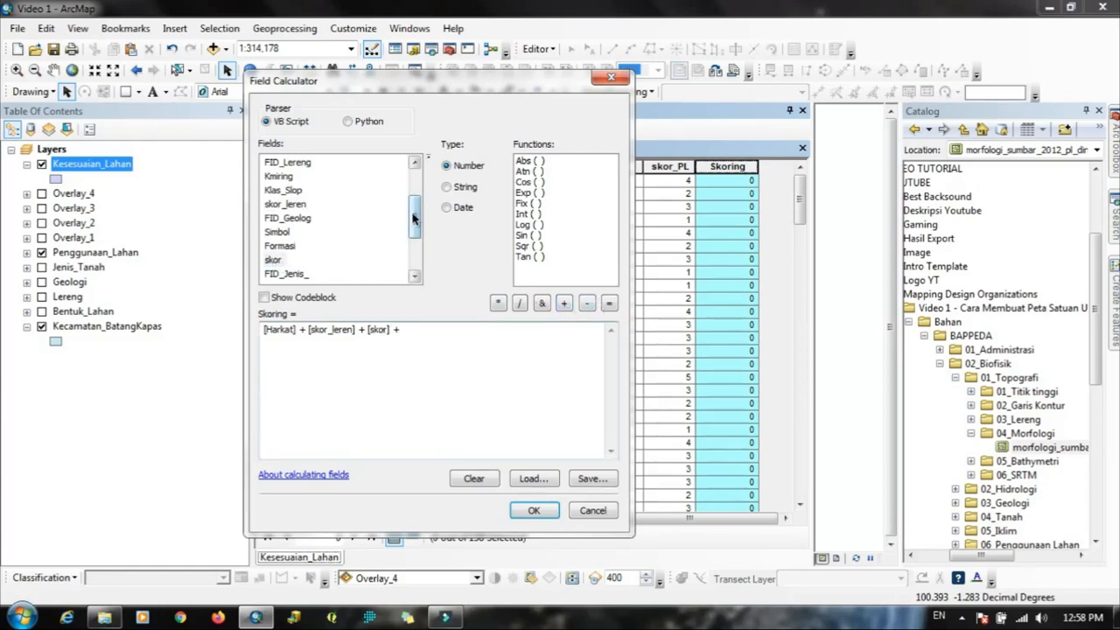
drag(414, 214, 415, 228)
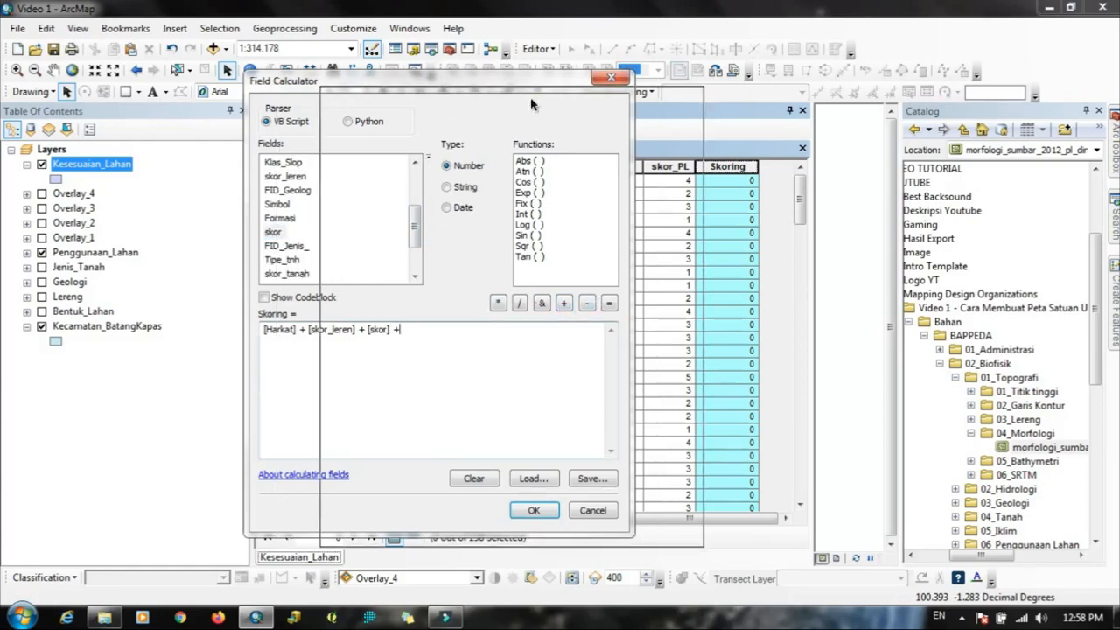
drag(428, 87, 402, 103)
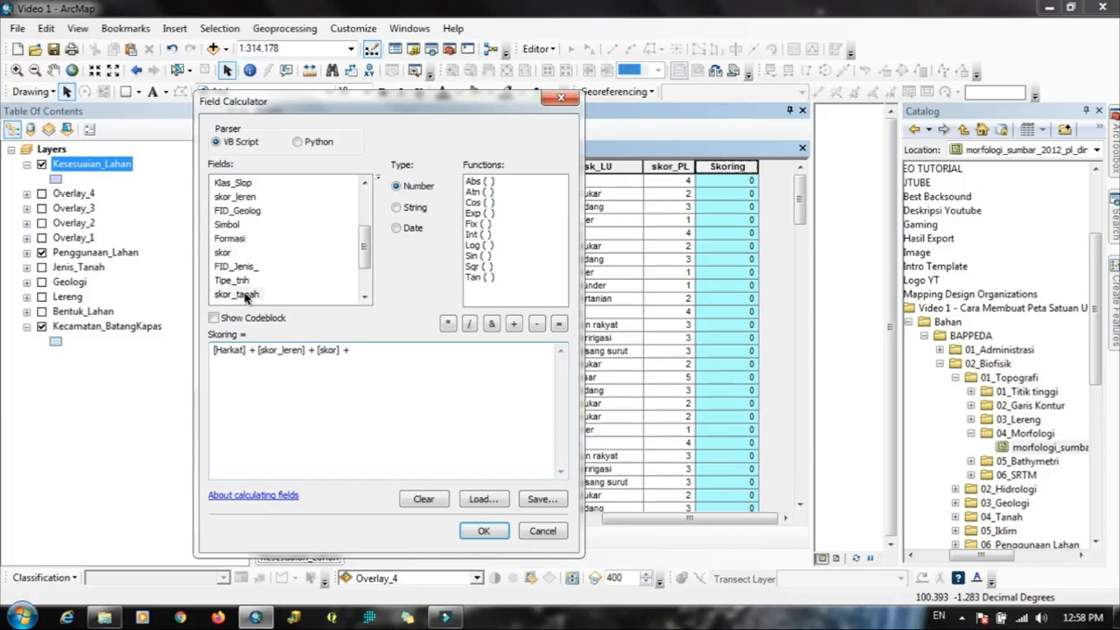
double_click(246, 296)
drag(365, 255, 364, 280)
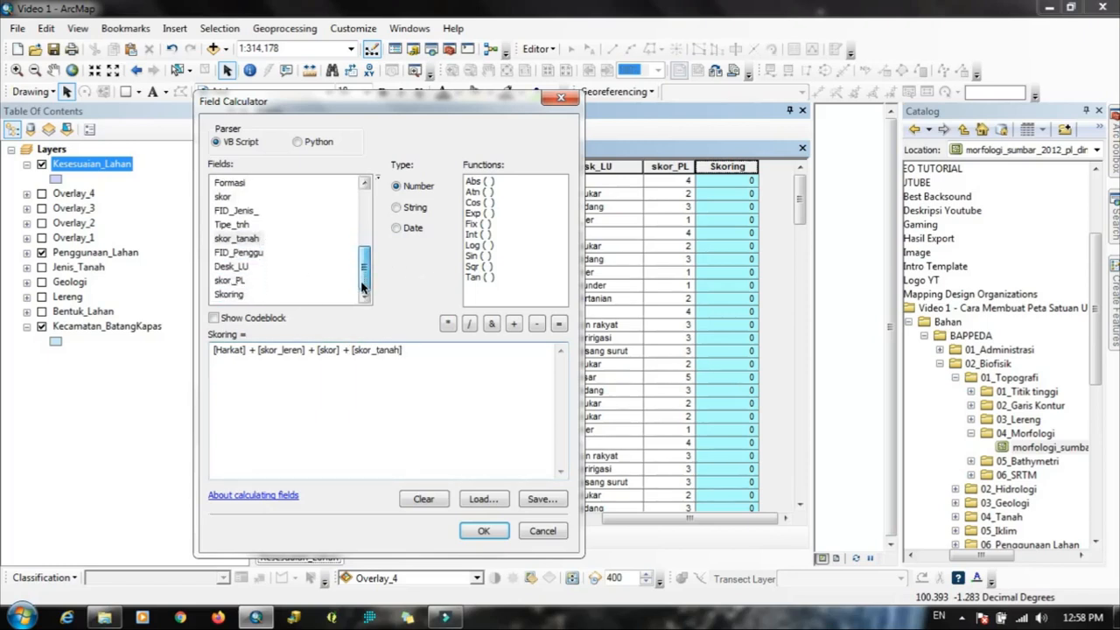
click(513, 323)
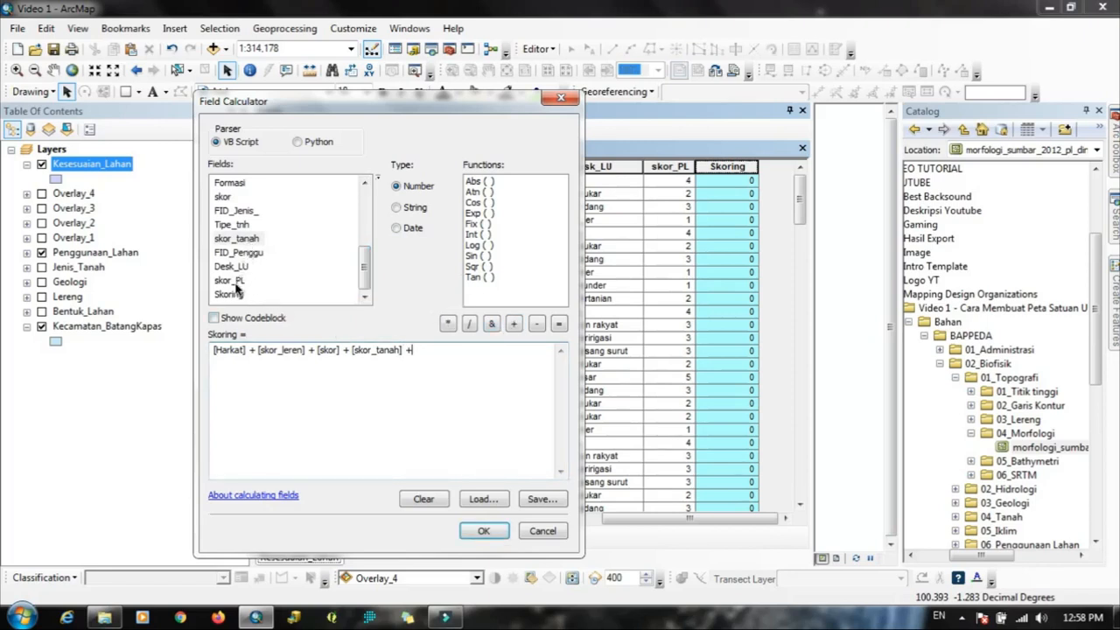
double_click(240, 281)
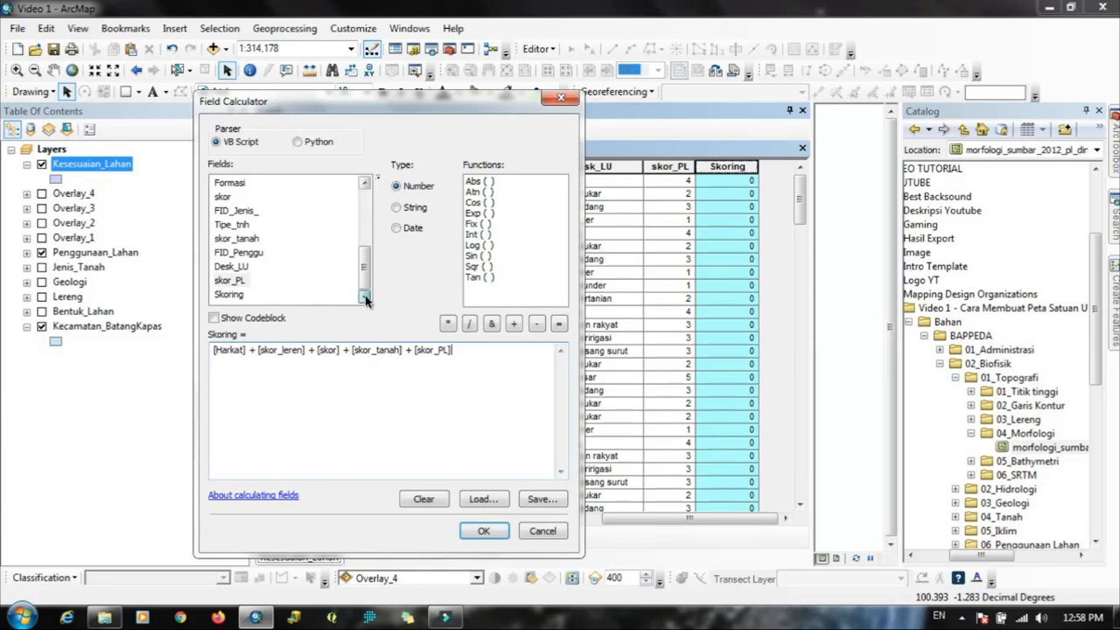
click(483, 533)
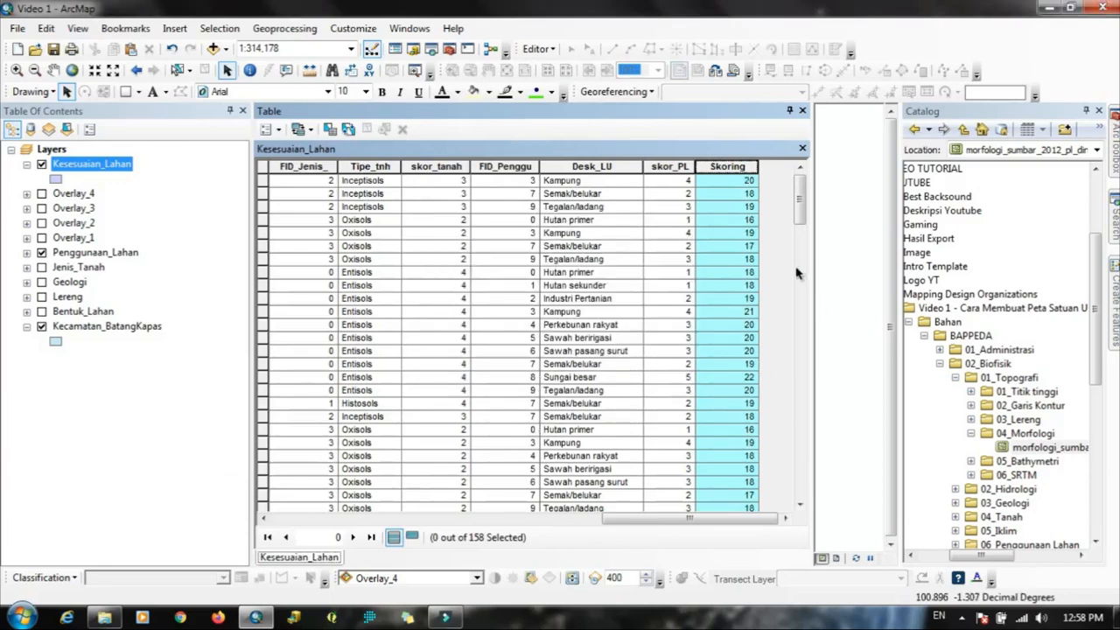
mouse_move(800, 194)
mouse_down()
mouse_move(790, 499)
mouse_move(786, 197)
mouse_up()
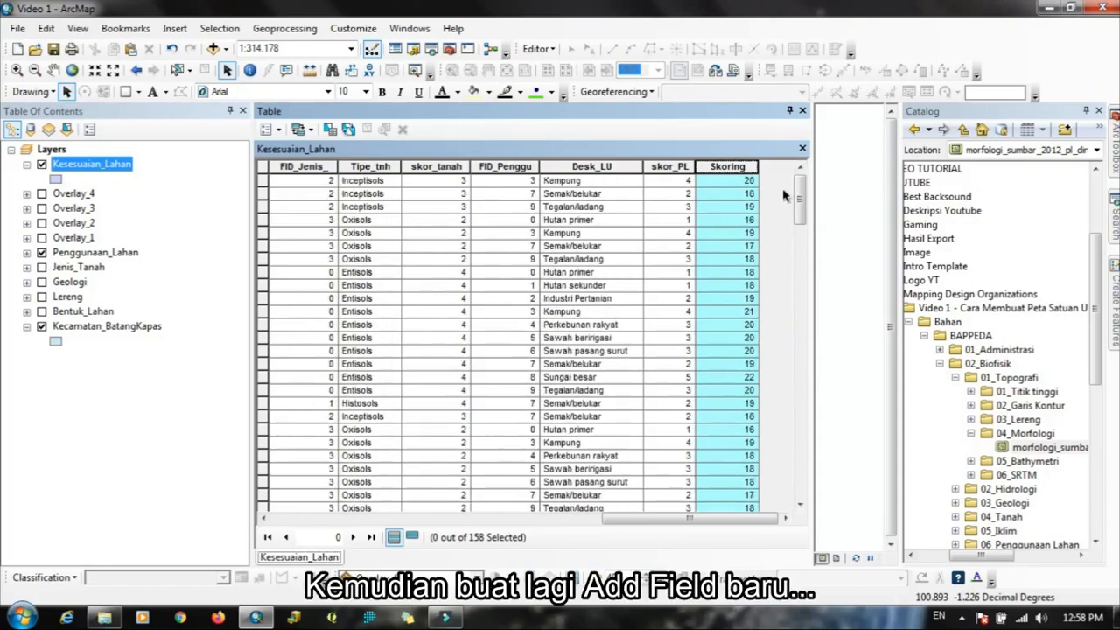
Step: Add a Text field named Ket to the Kesesuaian_Lahan table and narrow its column
click(273, 130)
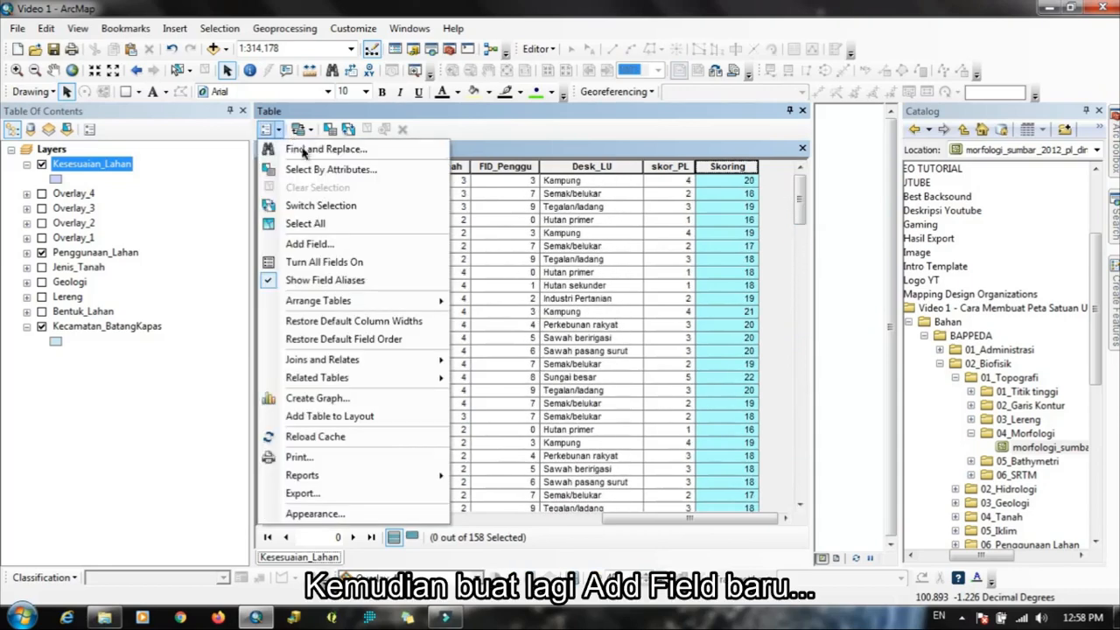
click(295, 246)
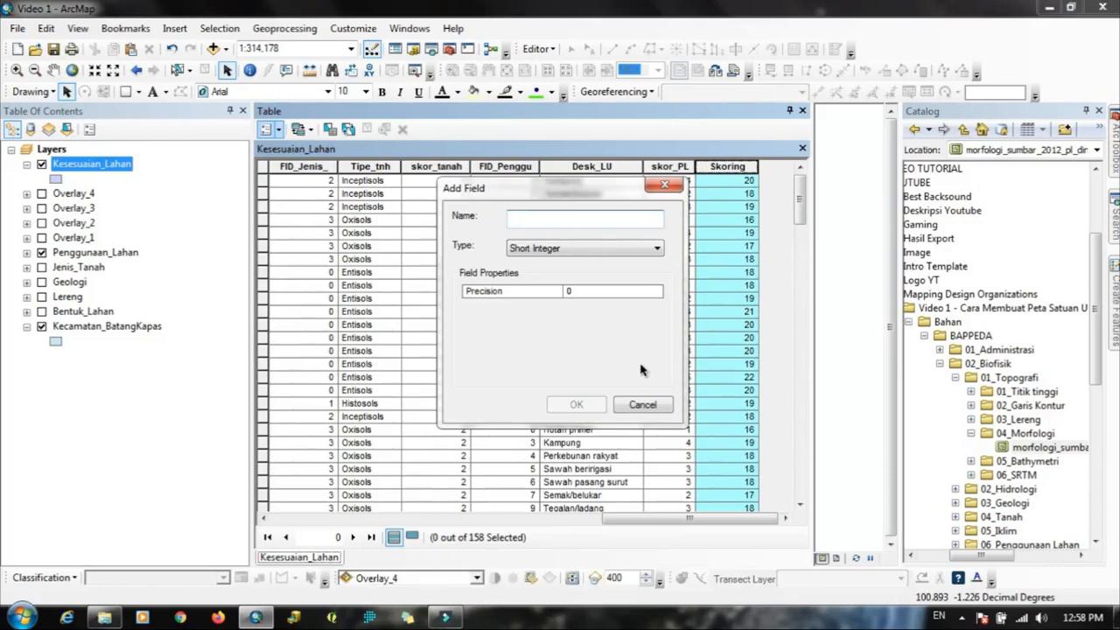
text(Kete)
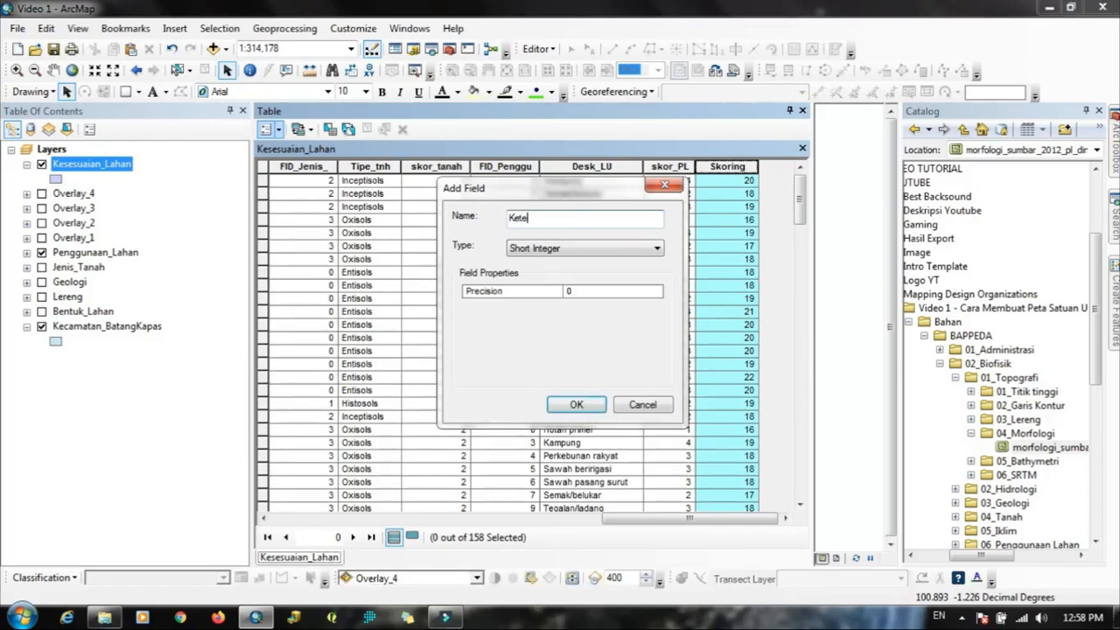
text(rangan)
double_click(621, 213)
text(K)
click(545, 249)
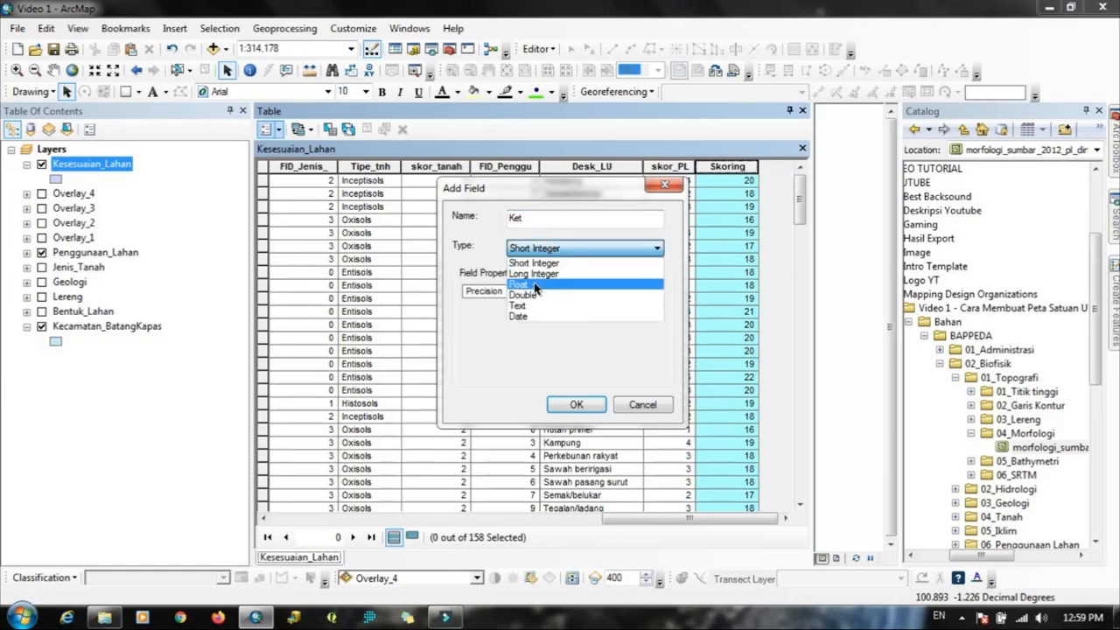
click(538, 305)
click(576, 404)
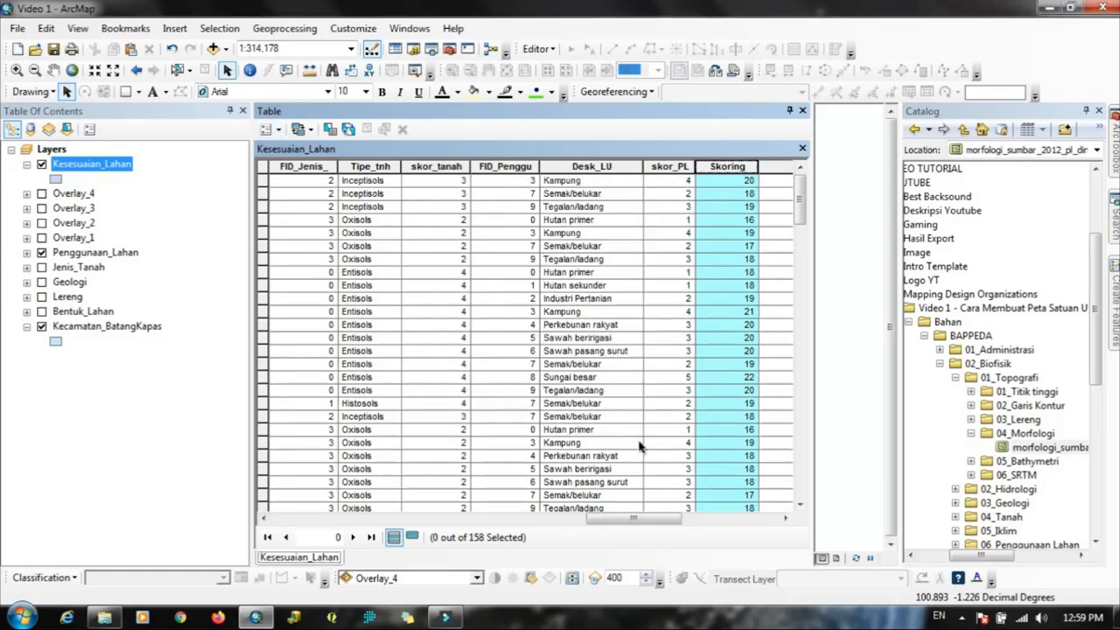
drag(633, 517, 729, 518)
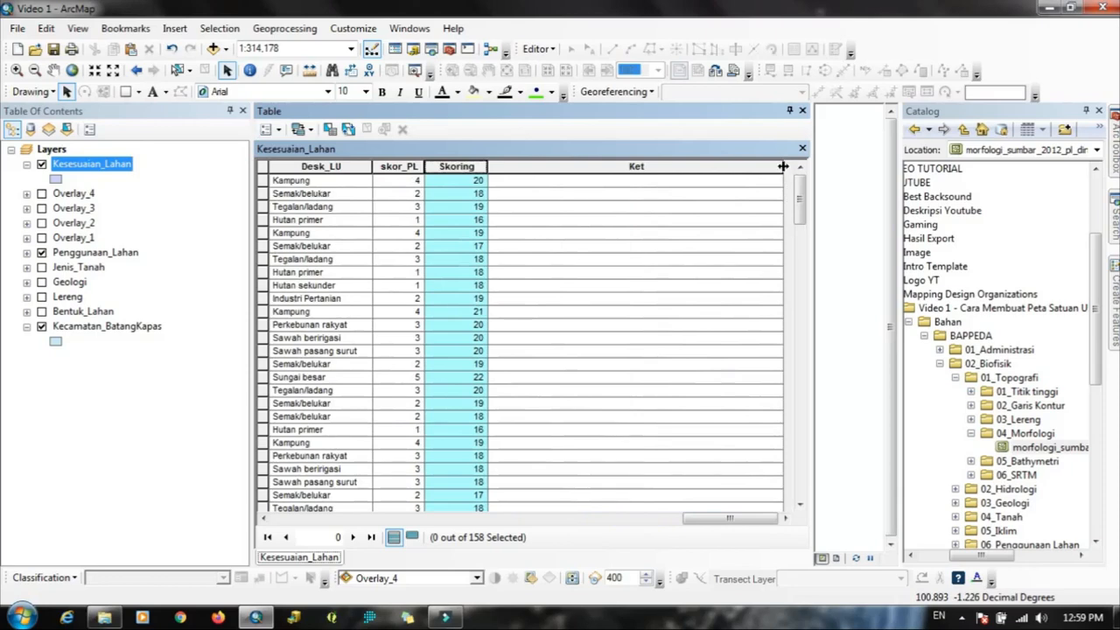
drag(782, 166, 656, 166)
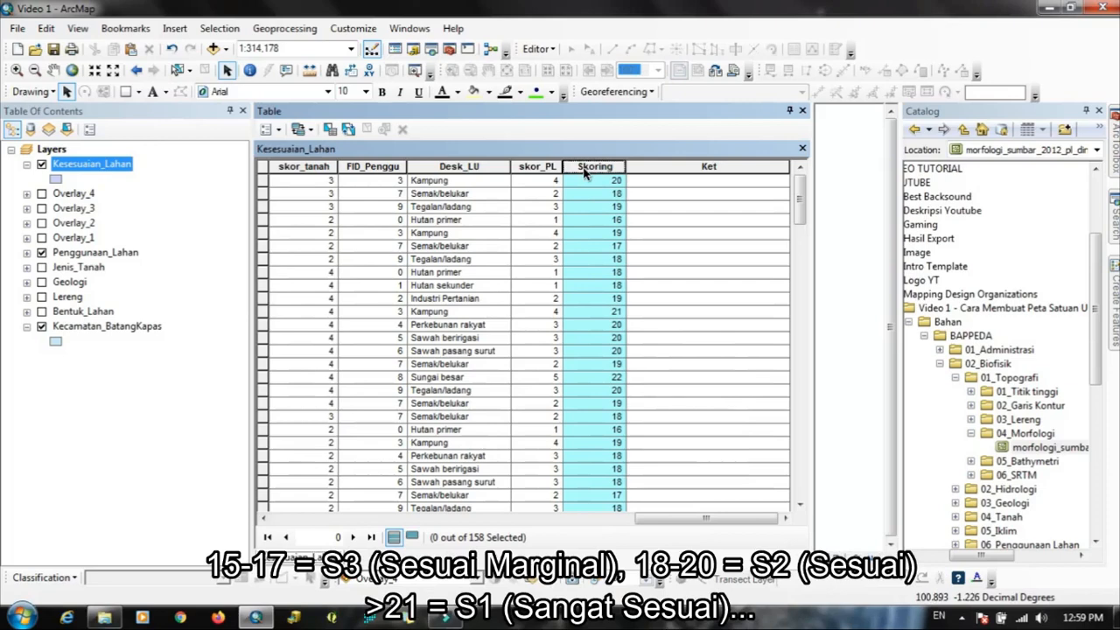
Step: Sort the Kesesuaian_Lahan table by Skoring in ascending order, select all records with Skoring 11 and show only those
right_click(585, 166)
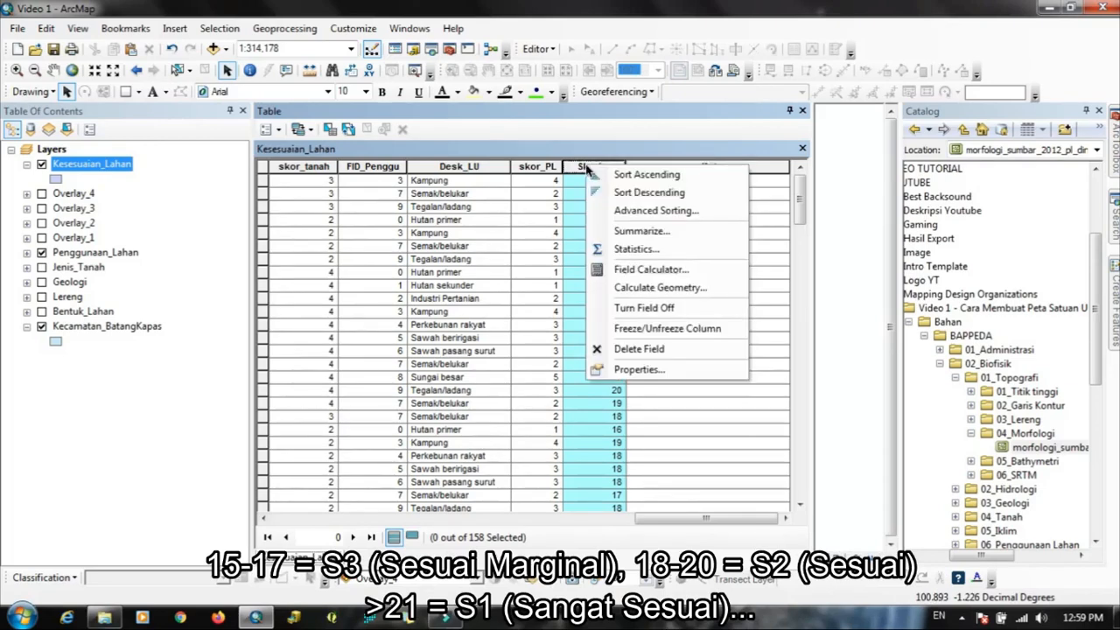
click(609, 171)
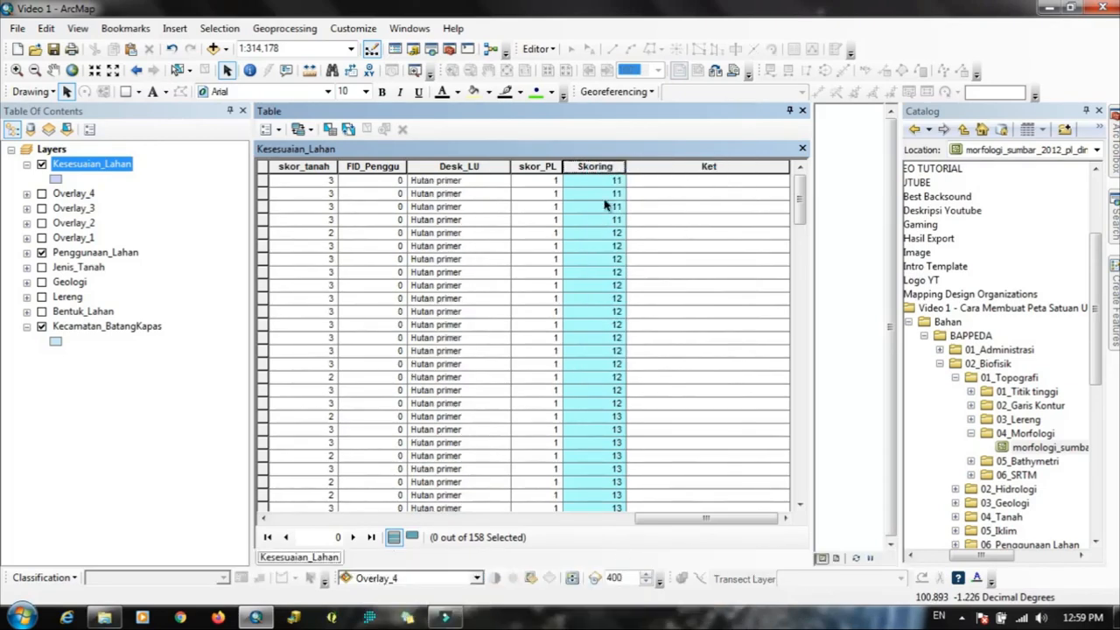
click(266, 181)
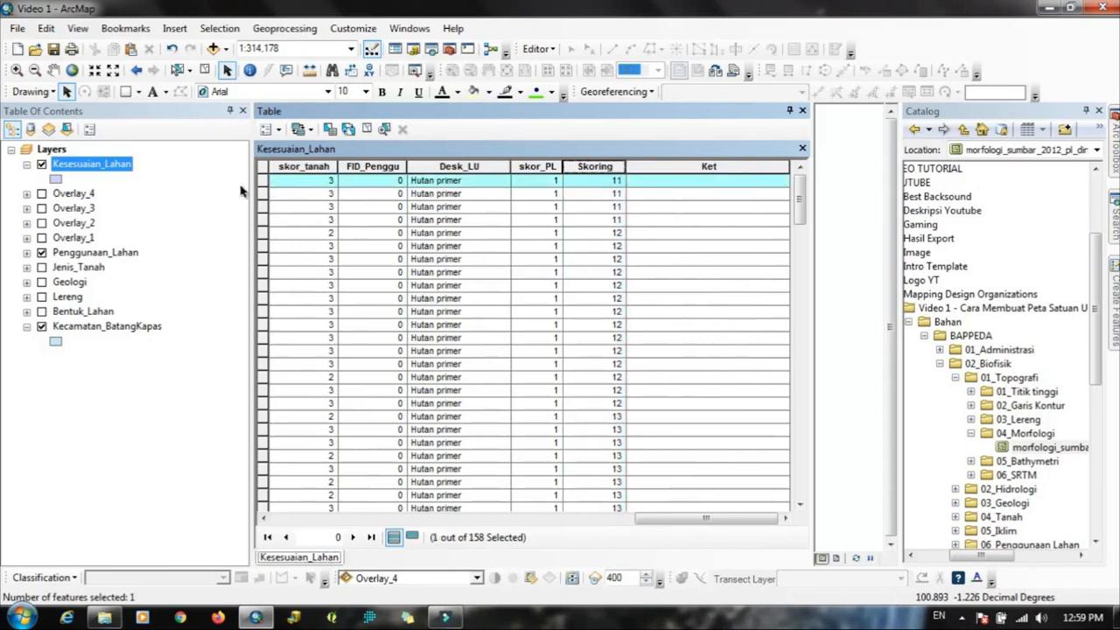
click(261, 220)
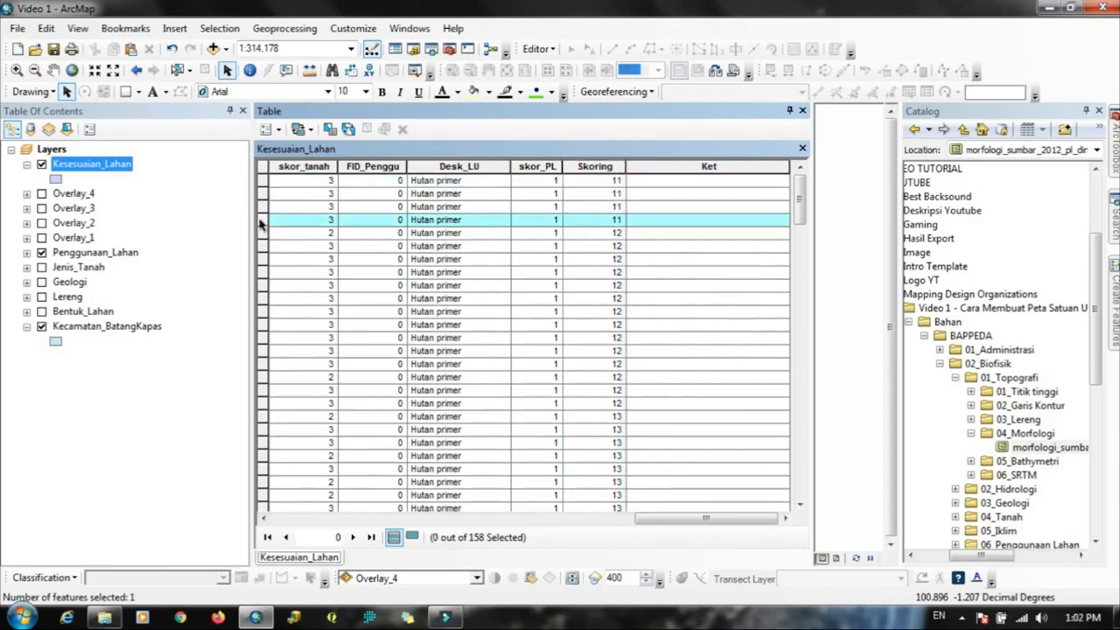
shift+click(265, 181)
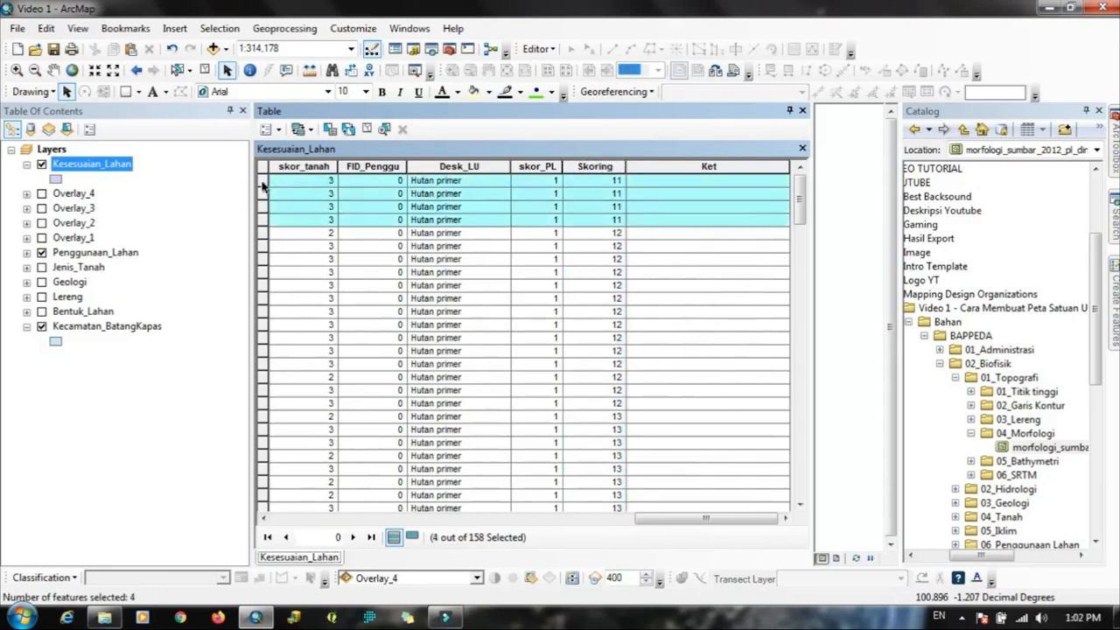
click(411, 537)
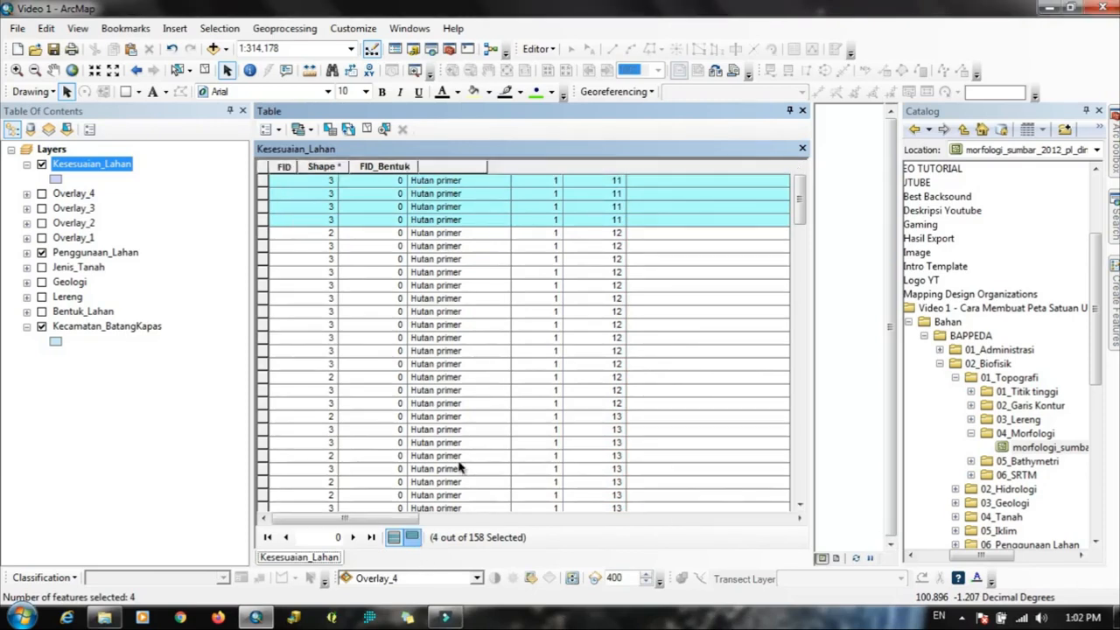
drag(433, 524, 805, 520)
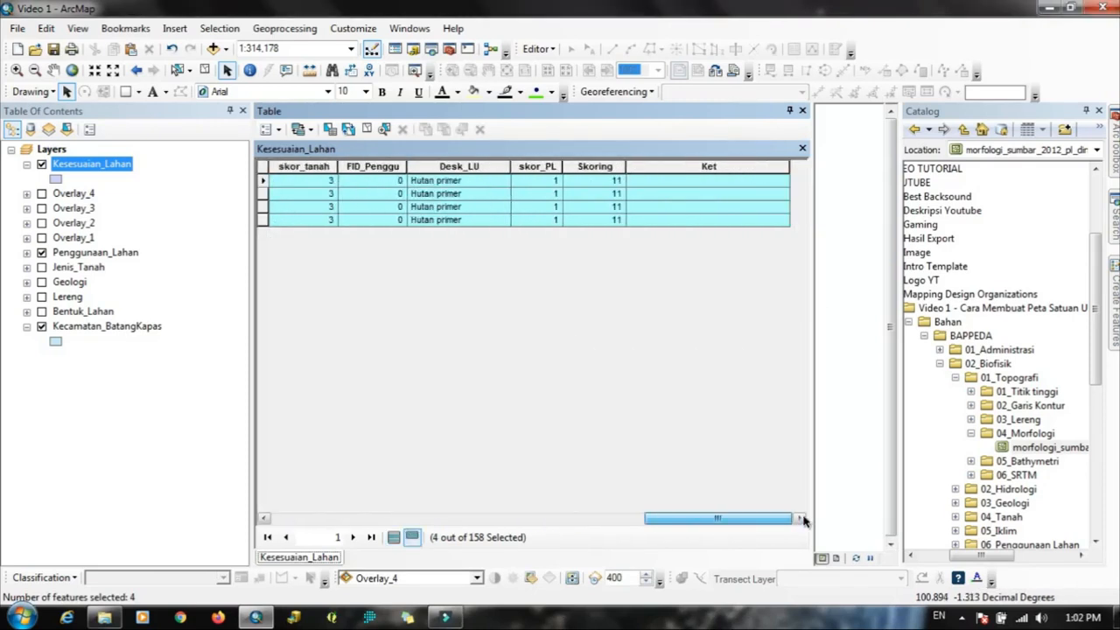
Step: Fill the Ket field of the selected Skoring 11 records with "Mutlak Tidak Sesuai" using the Field Calculator
right_click(689, 166)
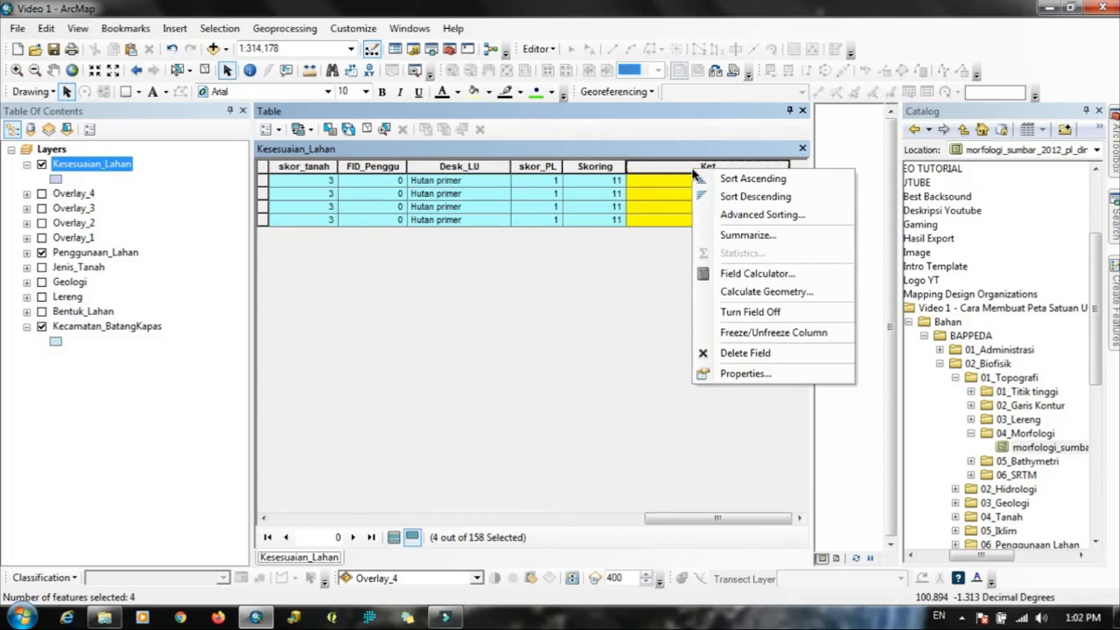
click(735, 278)
click(523, 347)
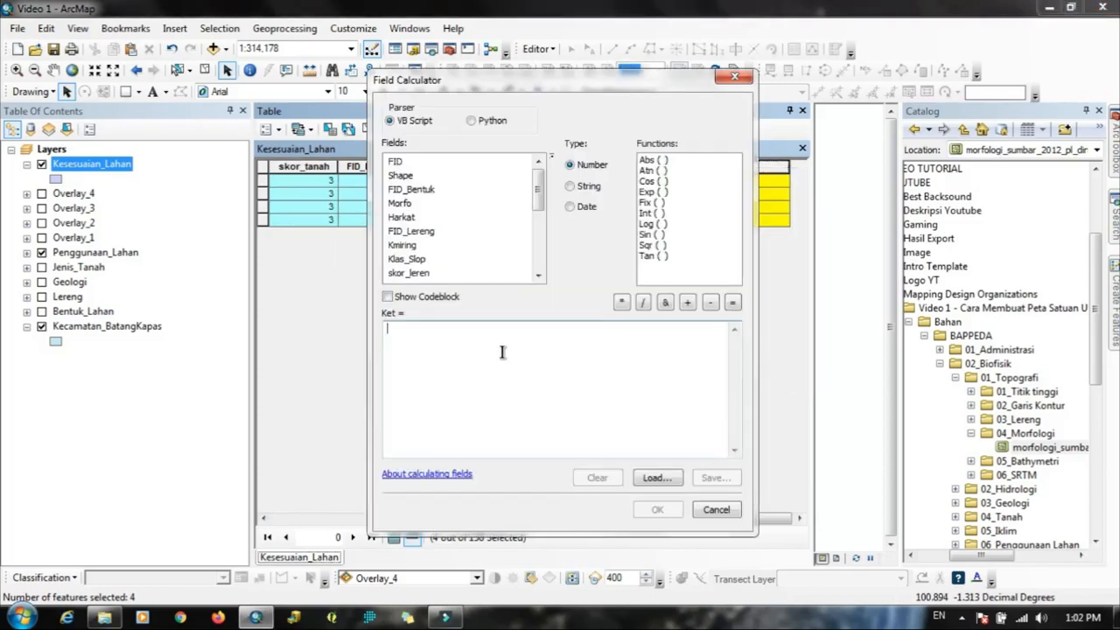
click(502, 352)
text("Mutlak Tidak Sesuai)
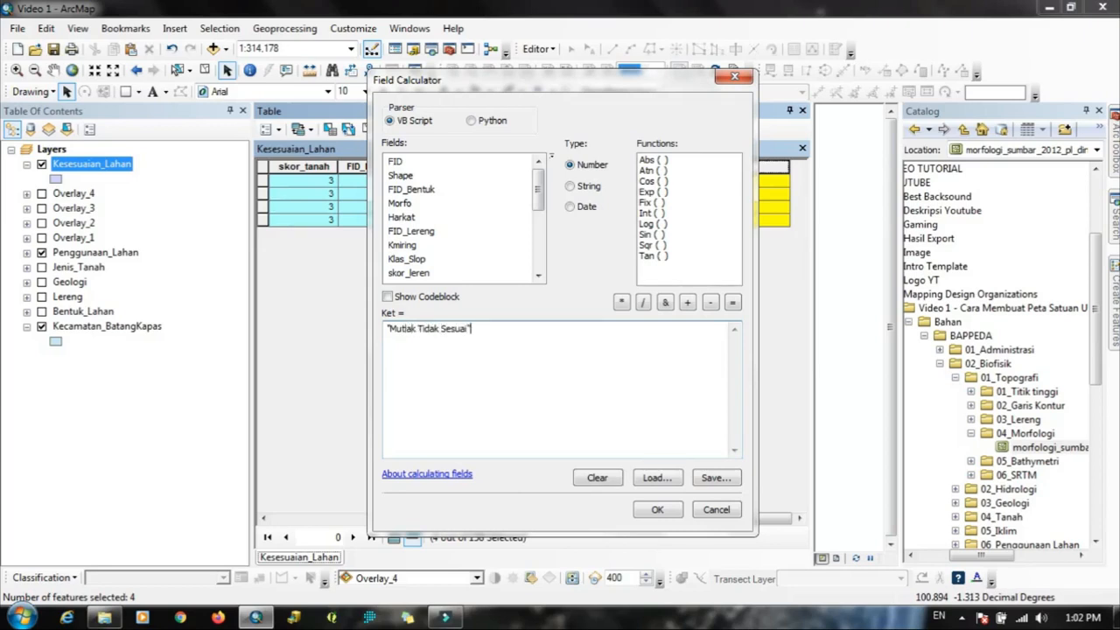
click(657, 509)
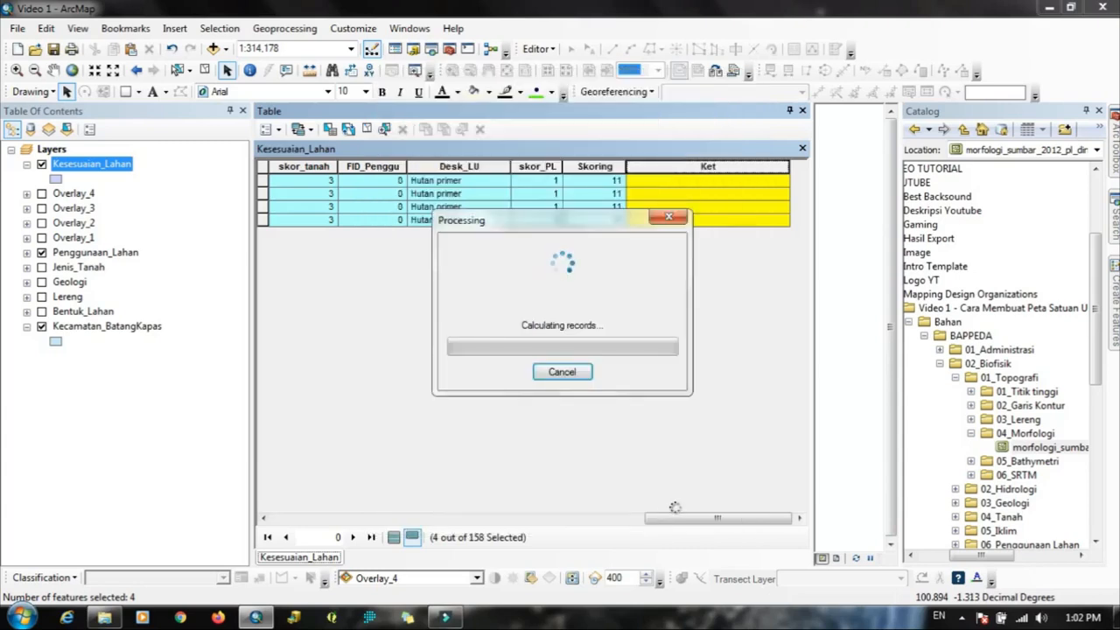
click(264, 170)
Step: Return to all records, select every row with Skoring 12 to 14 and show only the selected ones
click(393, 538)
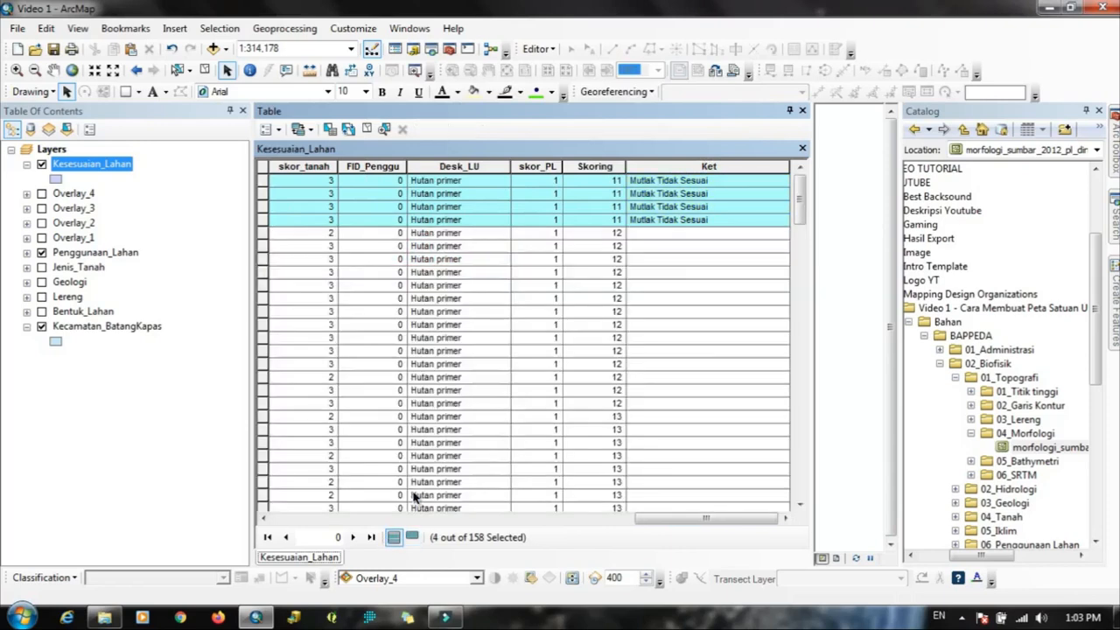
click(262, 232)
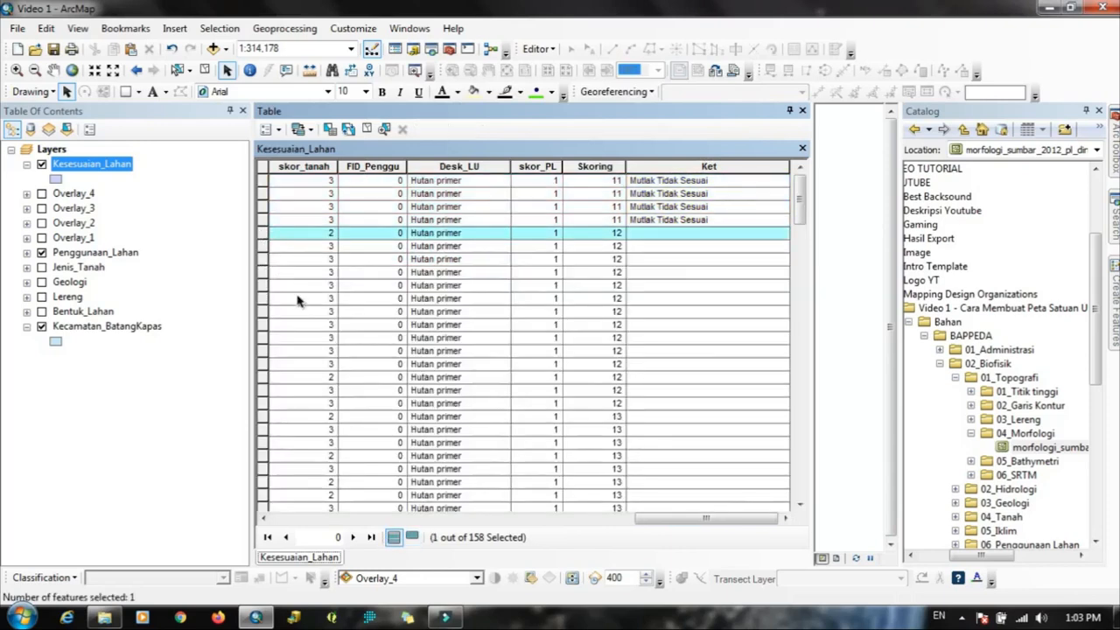
scroll(336, 368, down, 5)
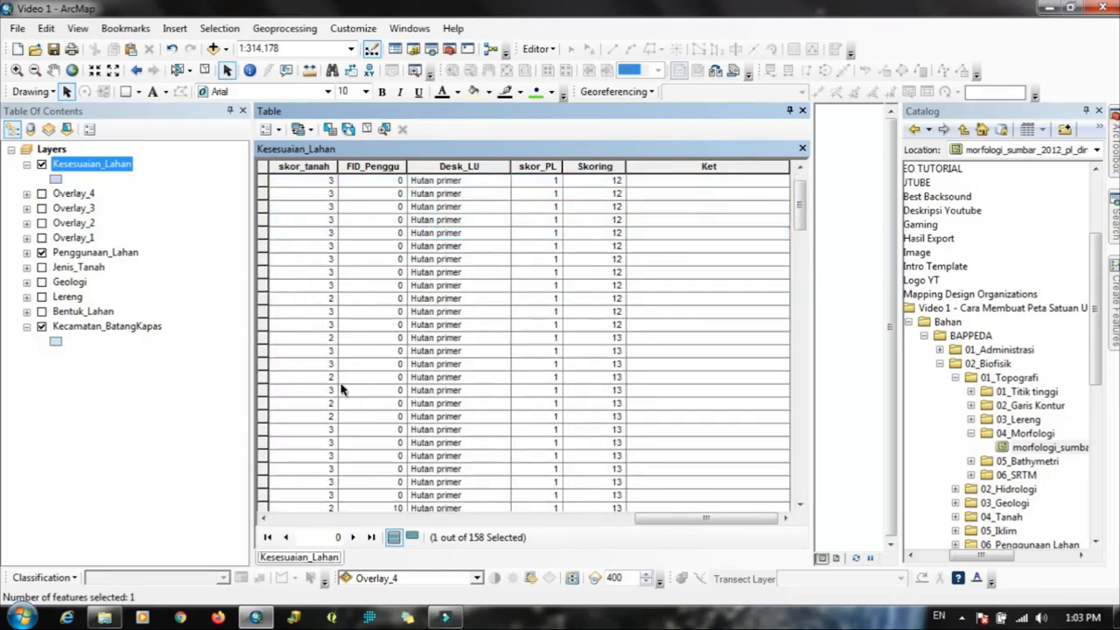
scroll(346, 400, down, 4)
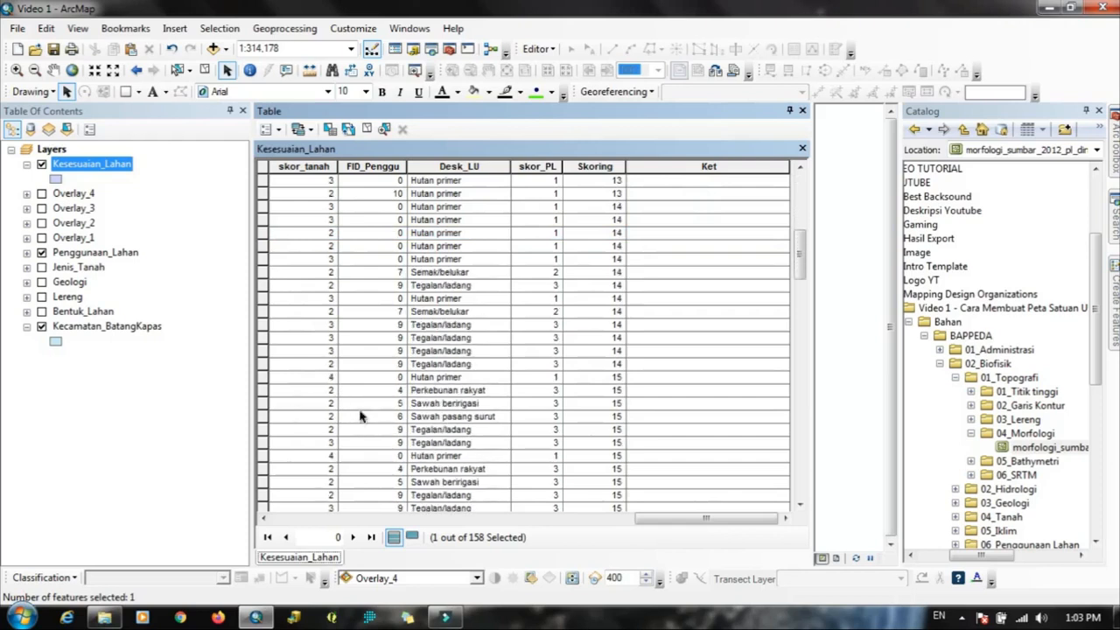
shift+click(260, 366)
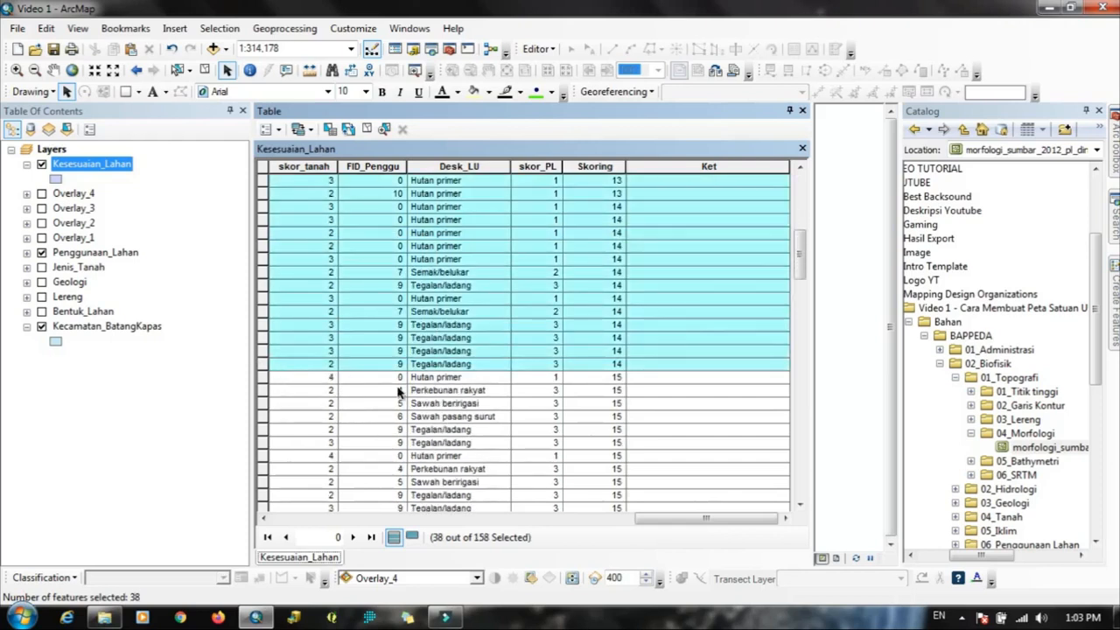
scroll(400, 393, up, 5)
scroll(399, 393, up, 4)
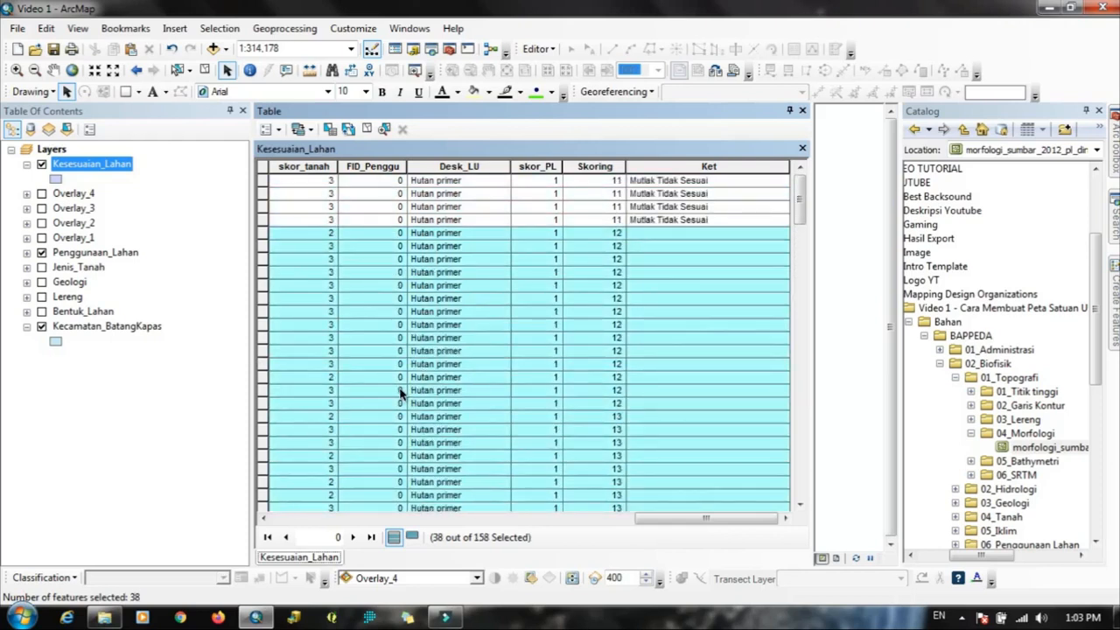
scroll(399, 392, down, 3)
scroll(400, 393, up, 3)
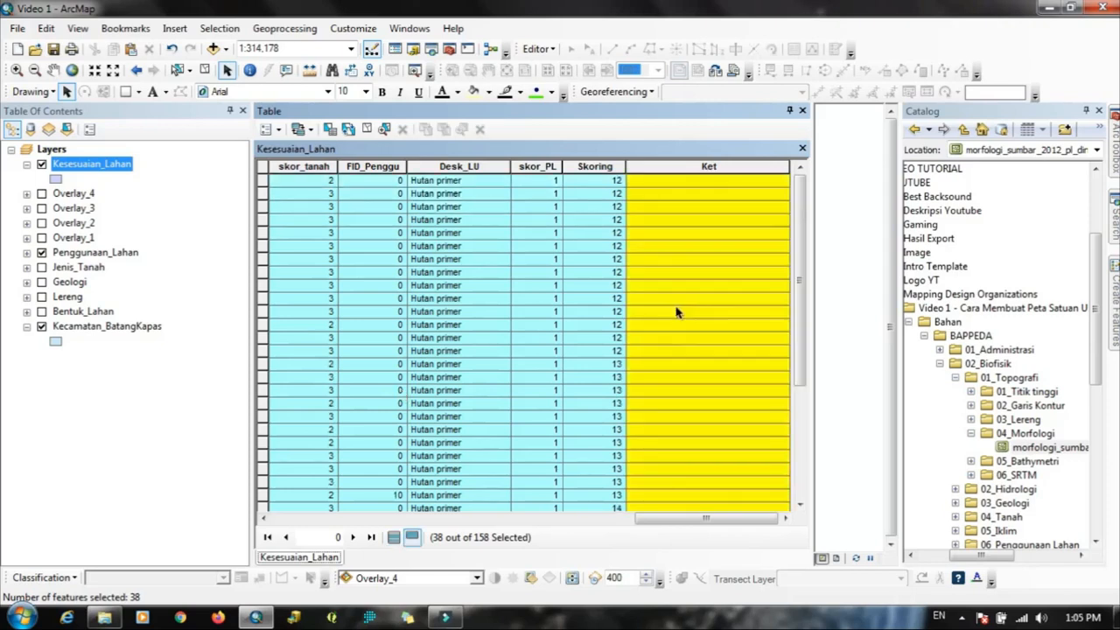
scroll(685, 380, down, 5)
scroll(685, 381, up, 5)
Step: Calculate the Ket field of the selected Skoring 12 to 14 records as "Tidak Sesuai"
right_click(689, 166)
click(703, 267)
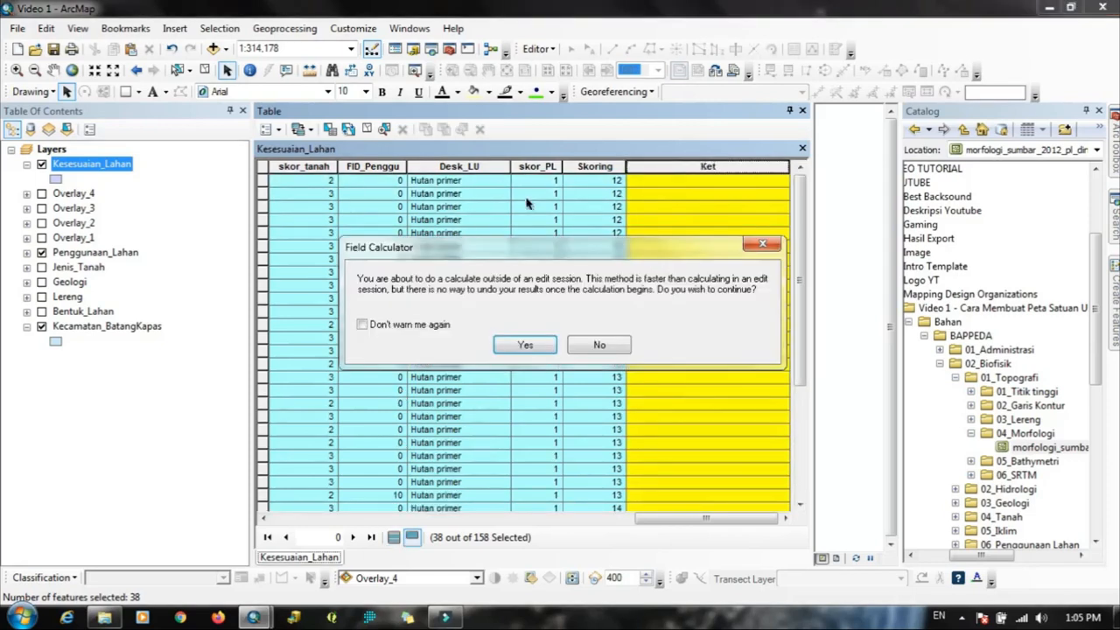
click(525, 346)
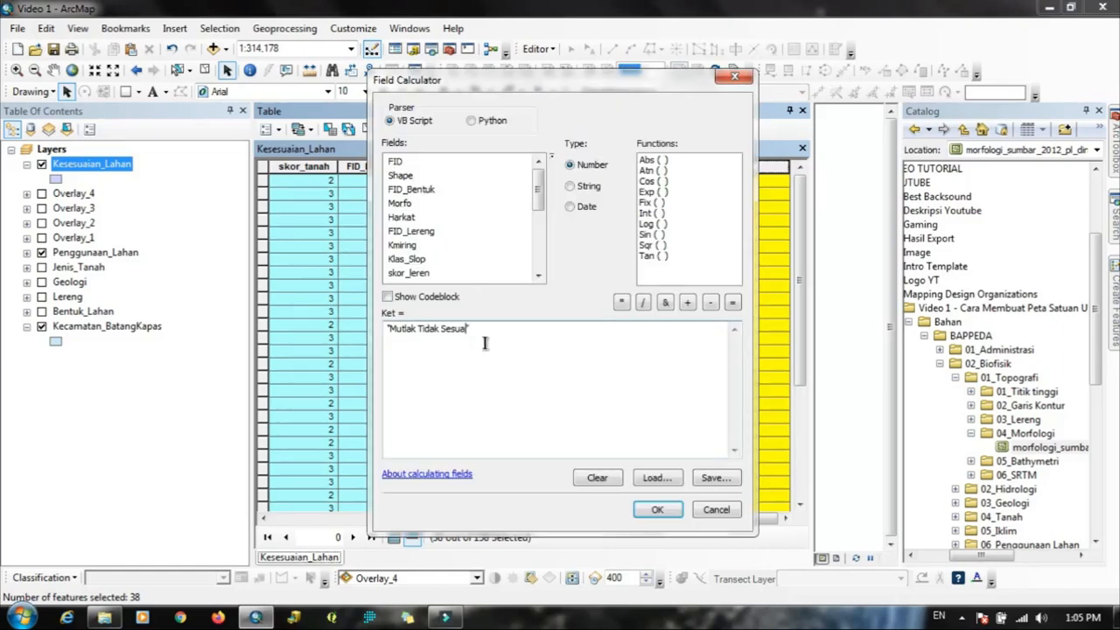
key(BackSpace)
key(BackSpace)
key(BackSpace)
key(BackSpace)
key(BackSpace)
key(BackSpace)
key(BackSpace)
key(BackSpace)
key(BackSpace)
key(BackSpace)
key(BackSpace)
key(BackSpace)
key(BackSpace)
key(BackSpace)
key(BackSpace)
key(BackSpace)
text(Tidak Sesuai)
click(657, 510)
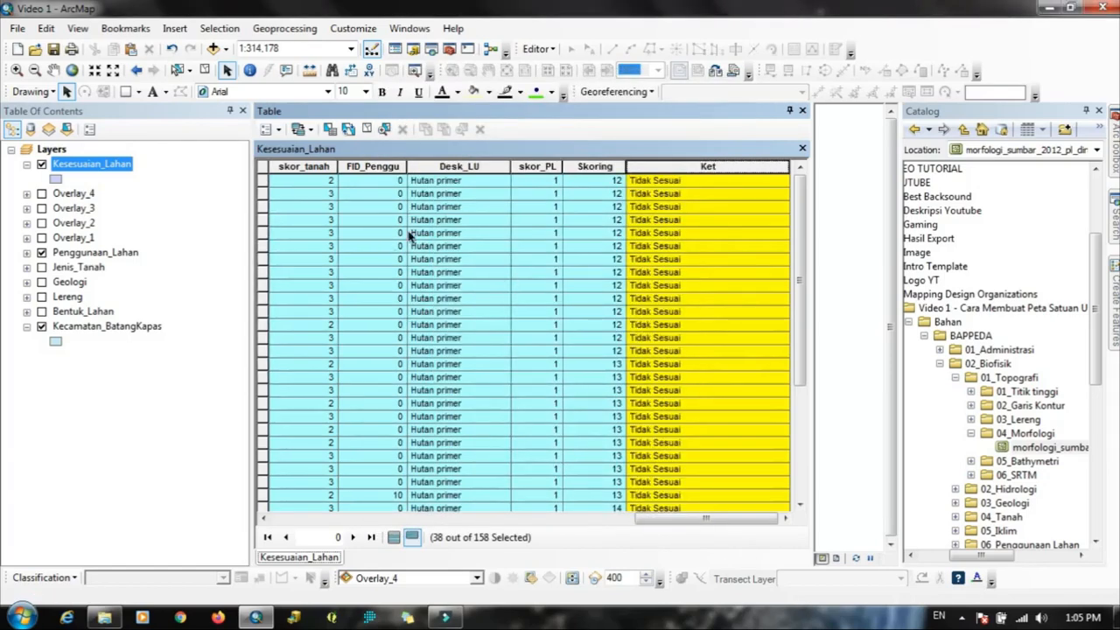
Step: Show all records again, select the rows with Skoring 15 to 17 and limit the table to that selection
click(393, 537)
scroll(357, 388, down, 3)
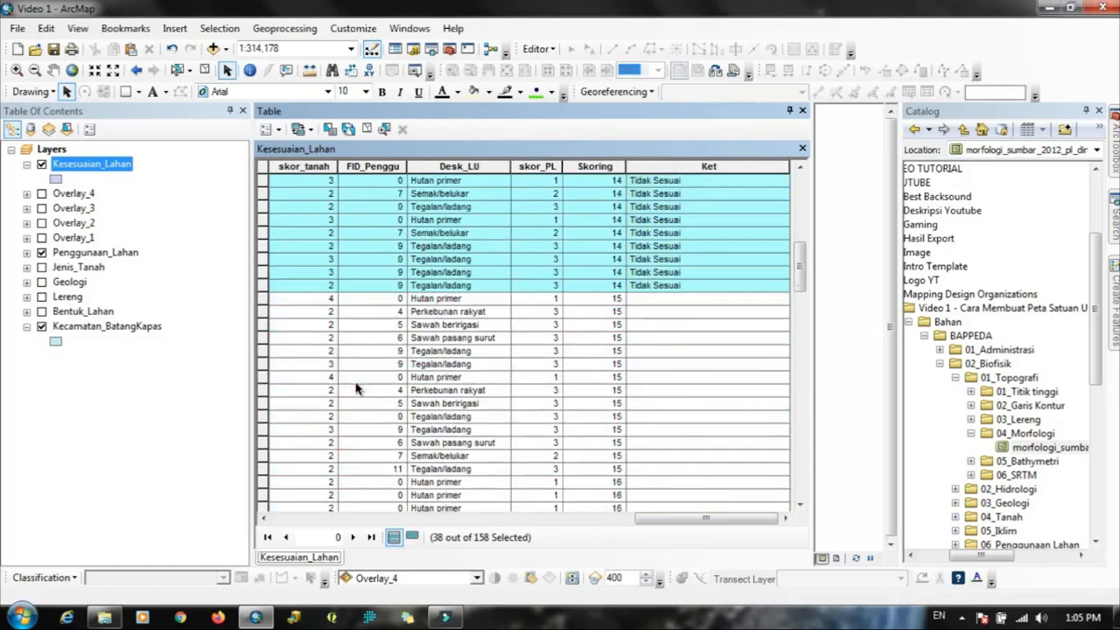
click(262, 301)
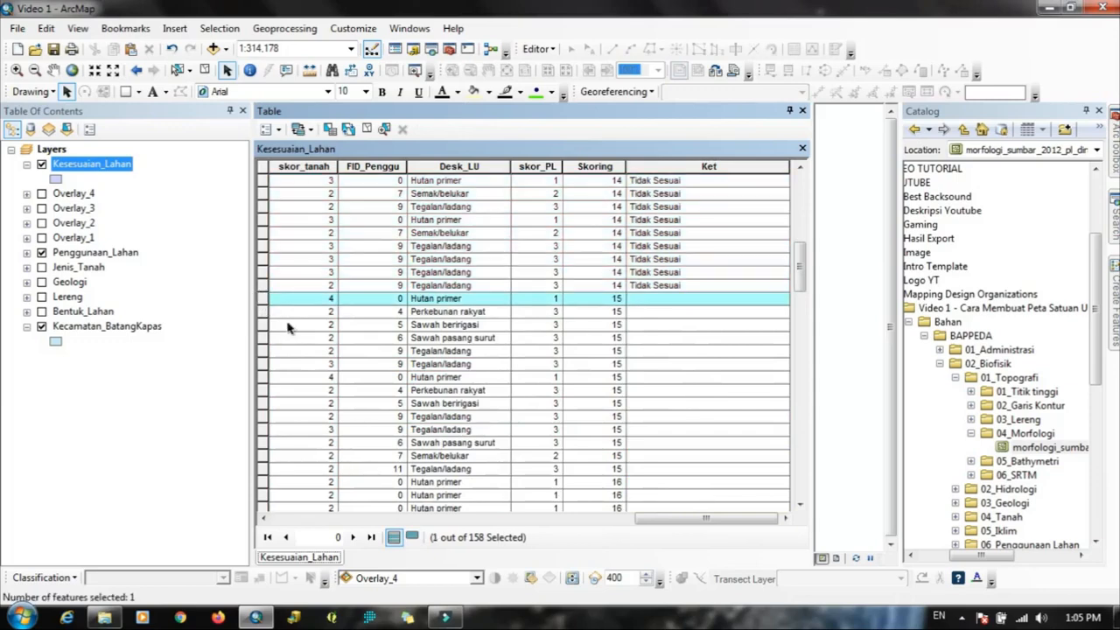
scroll(339, 396, down, 3)
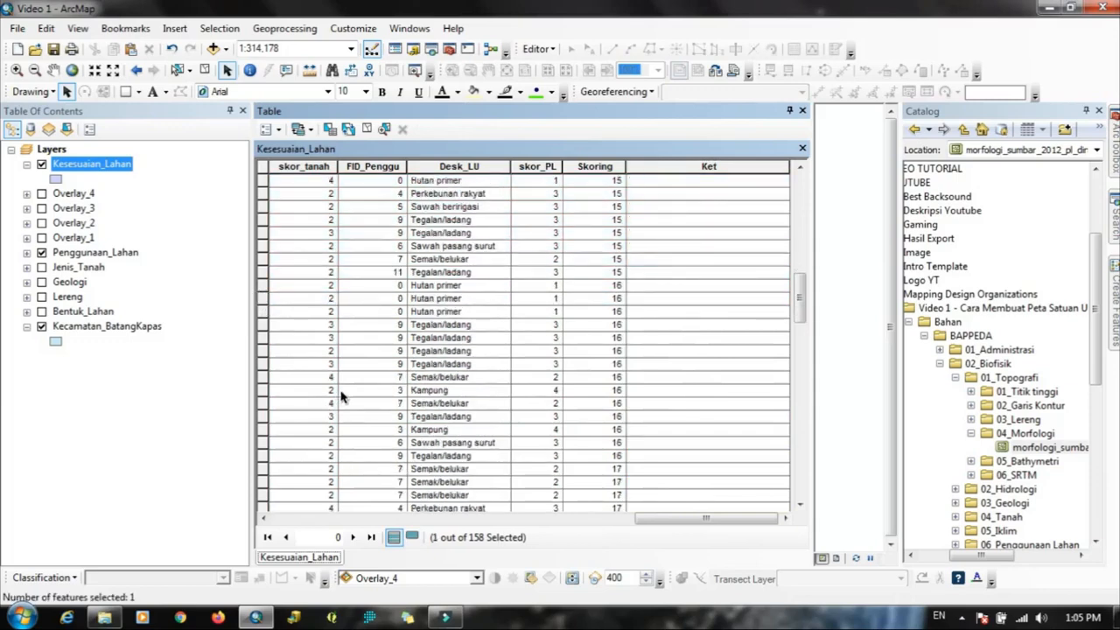
scroll(341, 397, down, 6)
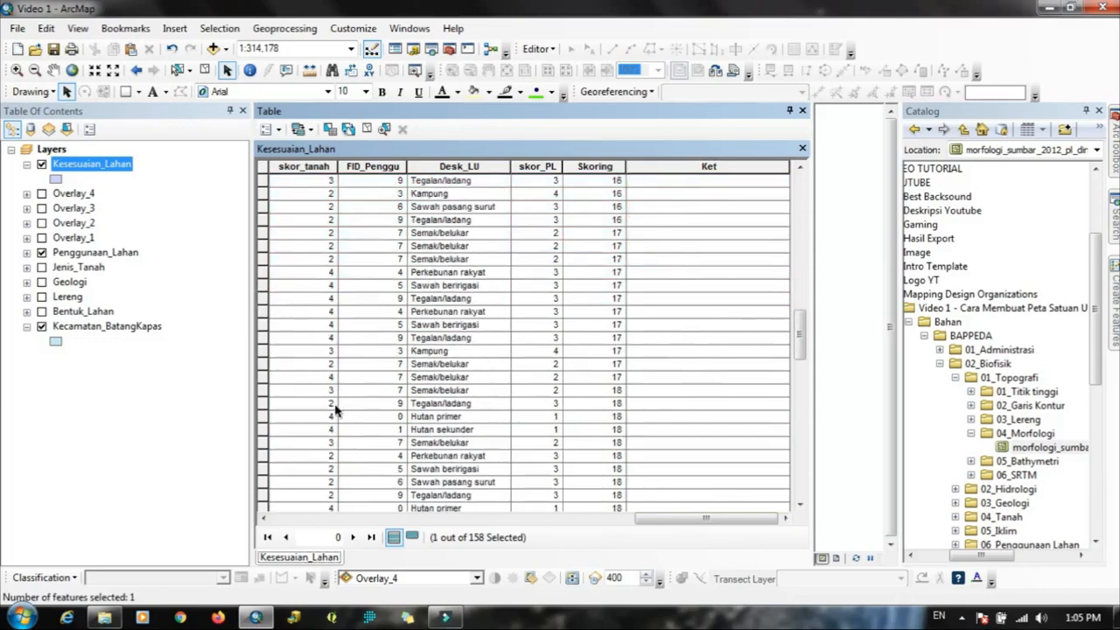
shift+click(263, 381)
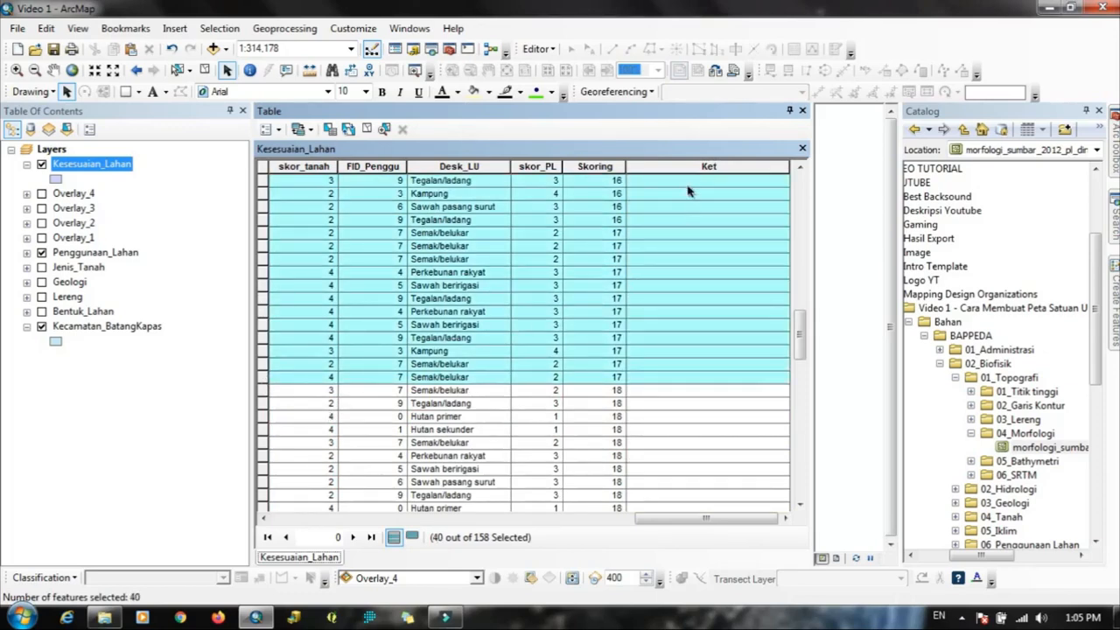
click(412, 538)
Step: Calculate the Ket field of the selected Skoring 15 to 17 records as "Sesuai Marginal"
click(738, 166)
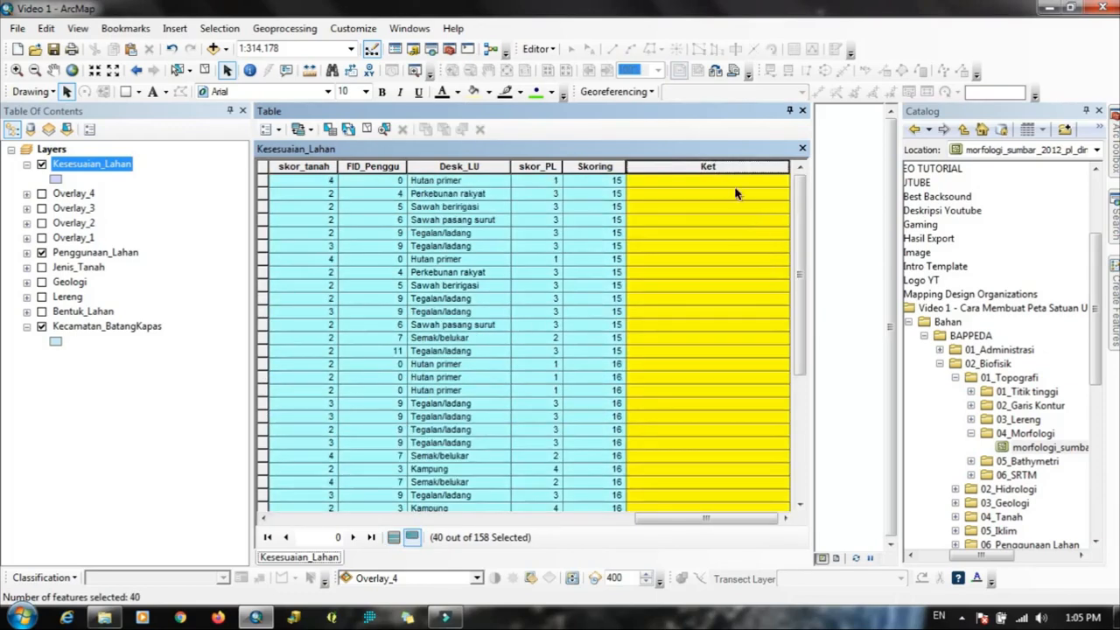
scroll(697, 255, up, 2)
right_click(694, 169)
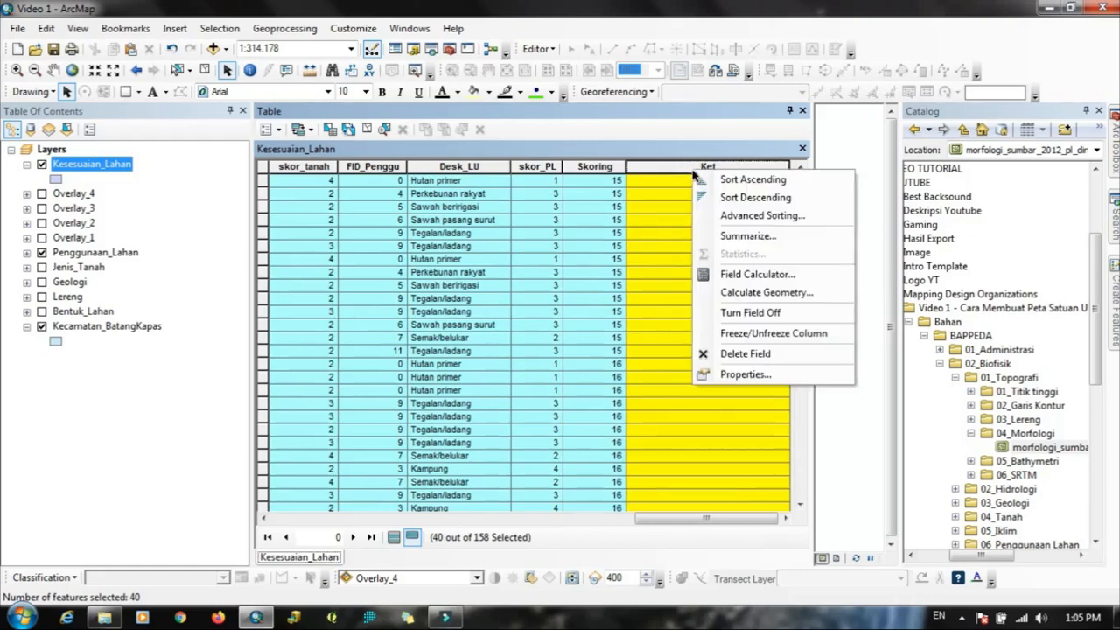
click(713, 277)
click(525, 344)
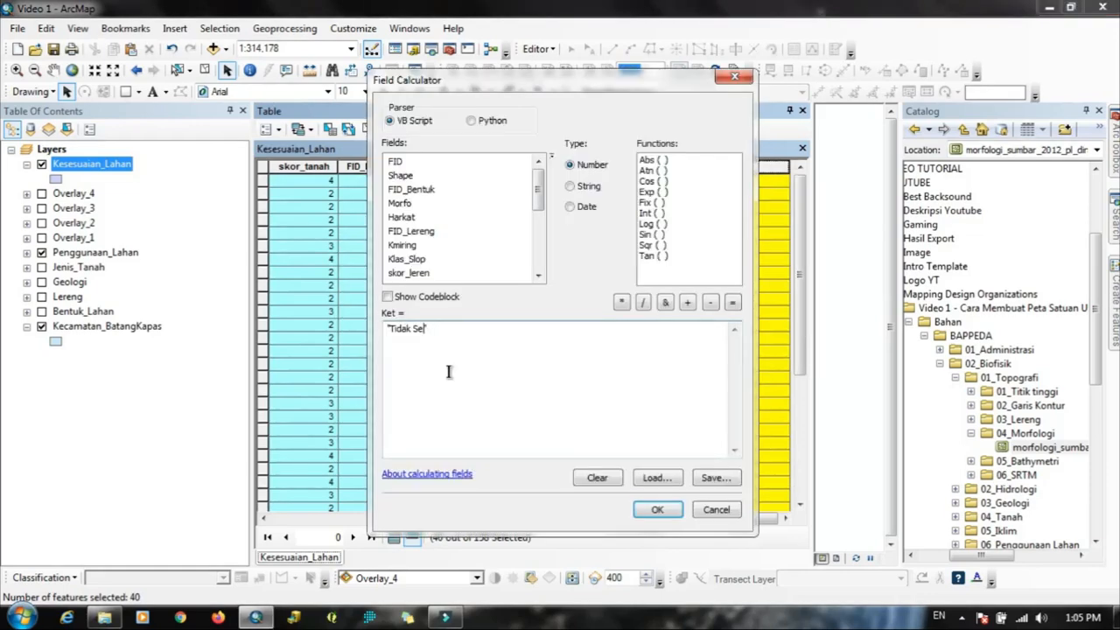
key(BackSpace)
key(BackSpace)
text(Sesuai Marginal)
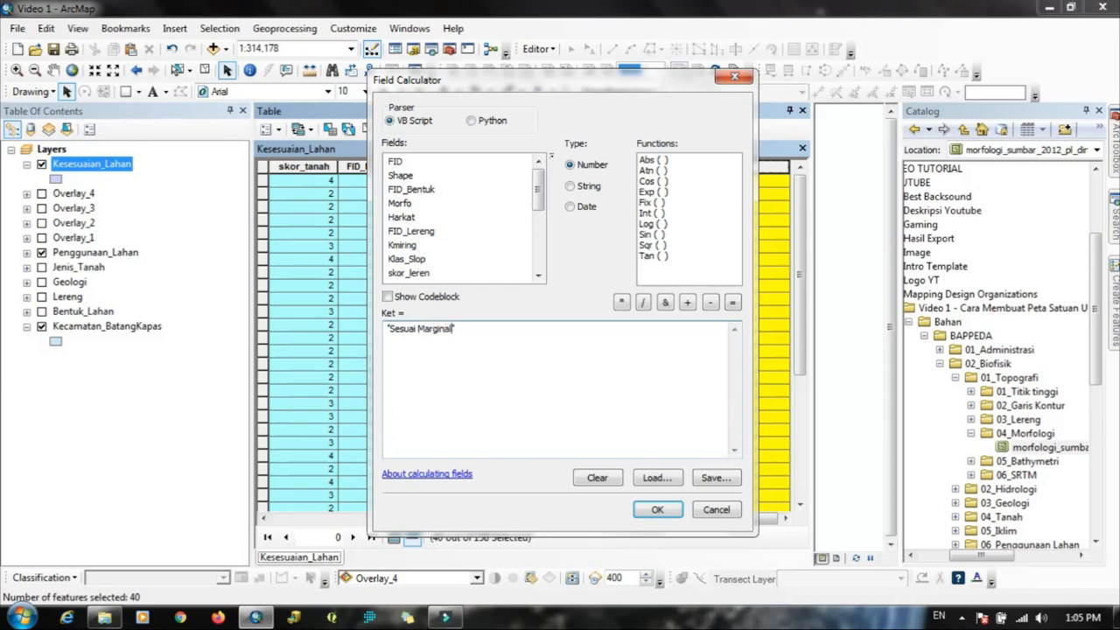
click(652, 509)
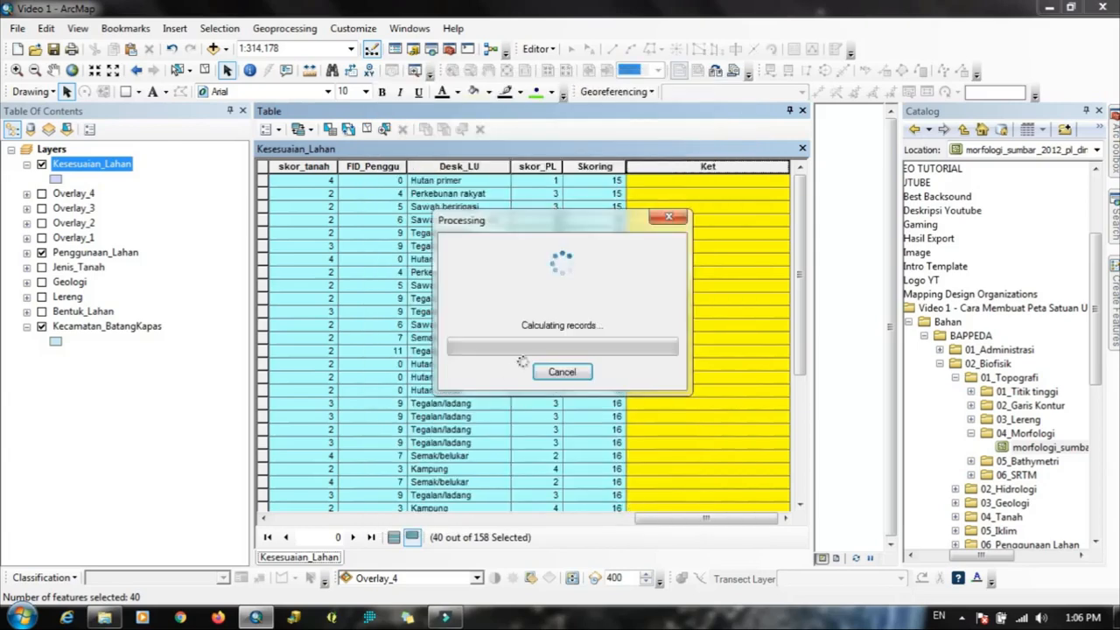
scroll(560, 372, down, 5)
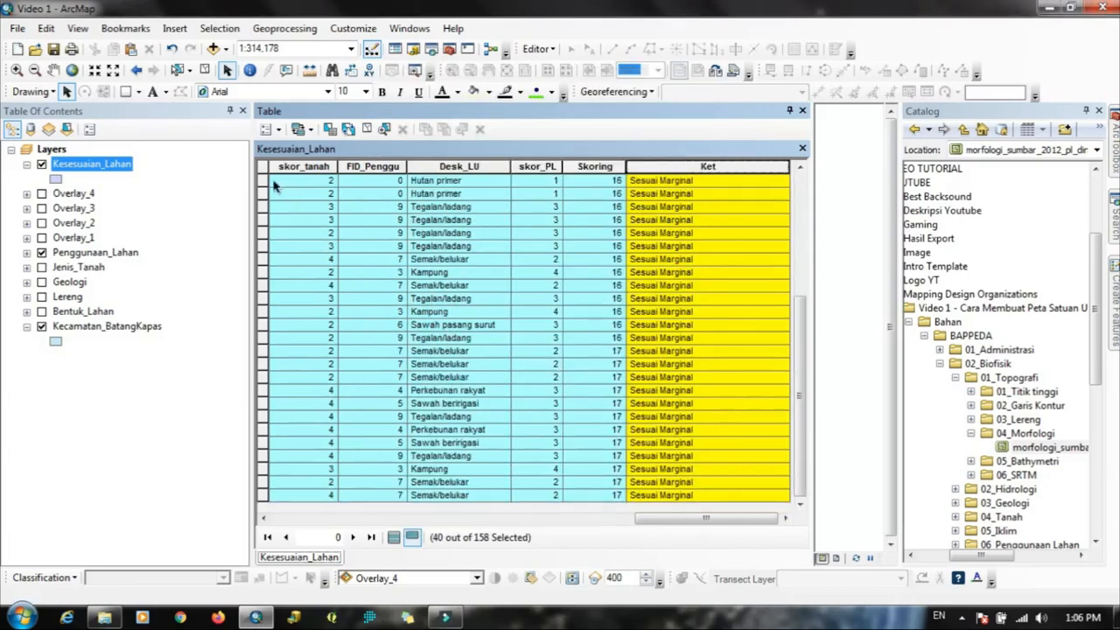
Step: Show all records again, select every row with Skoring 18 to 20 and limit the table to that selection
click(393, 538)
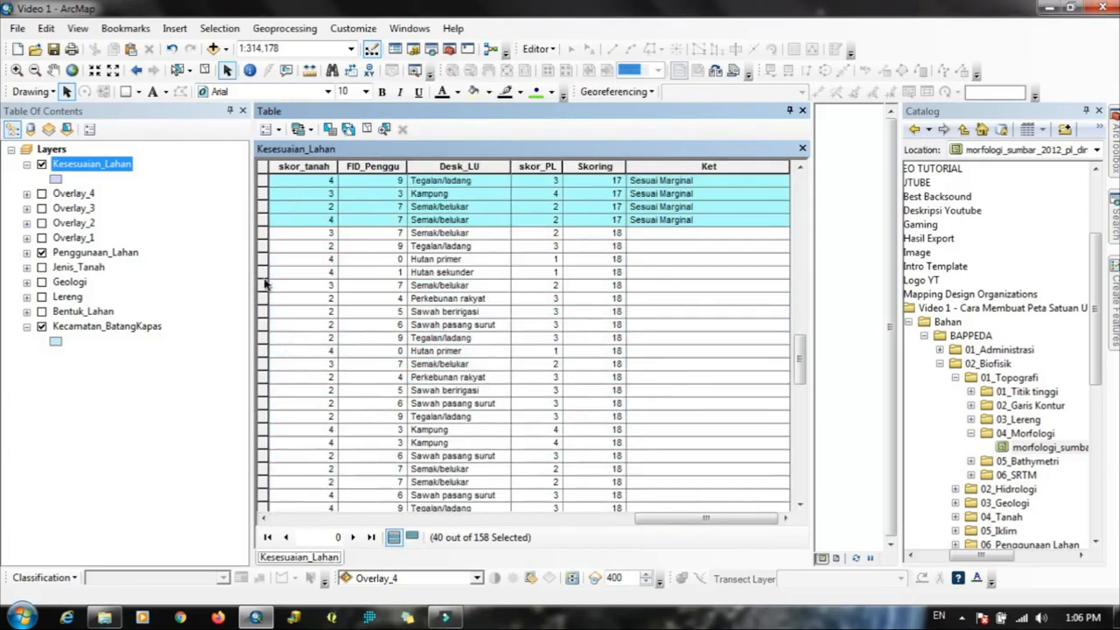
click(261, 234)
scroll(375, 404, down, 4)
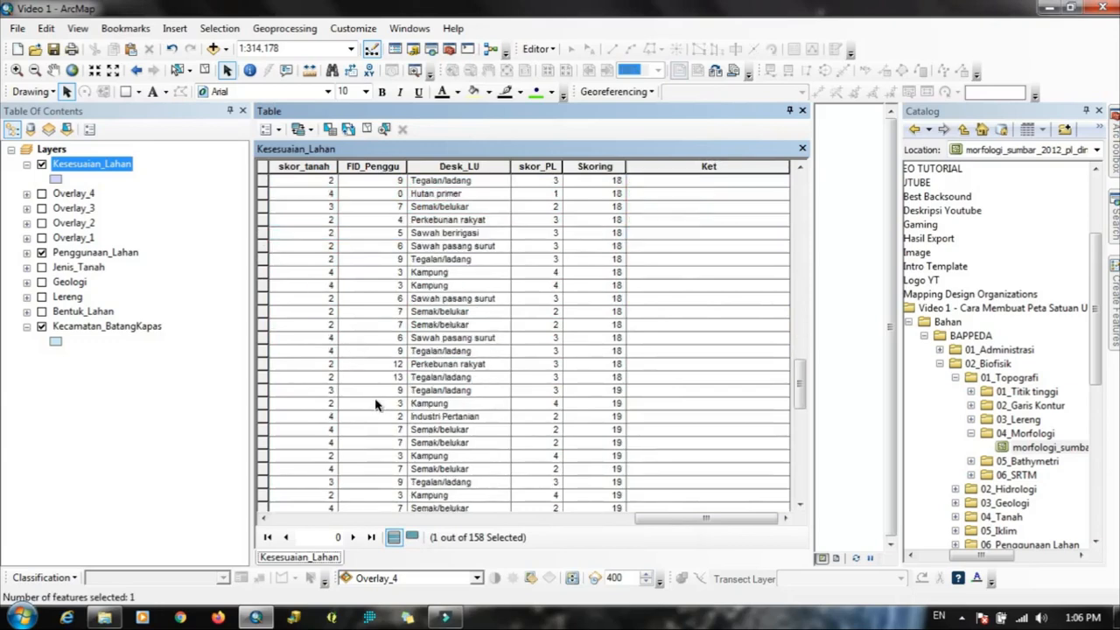
scroll(388, 424, down, 10)
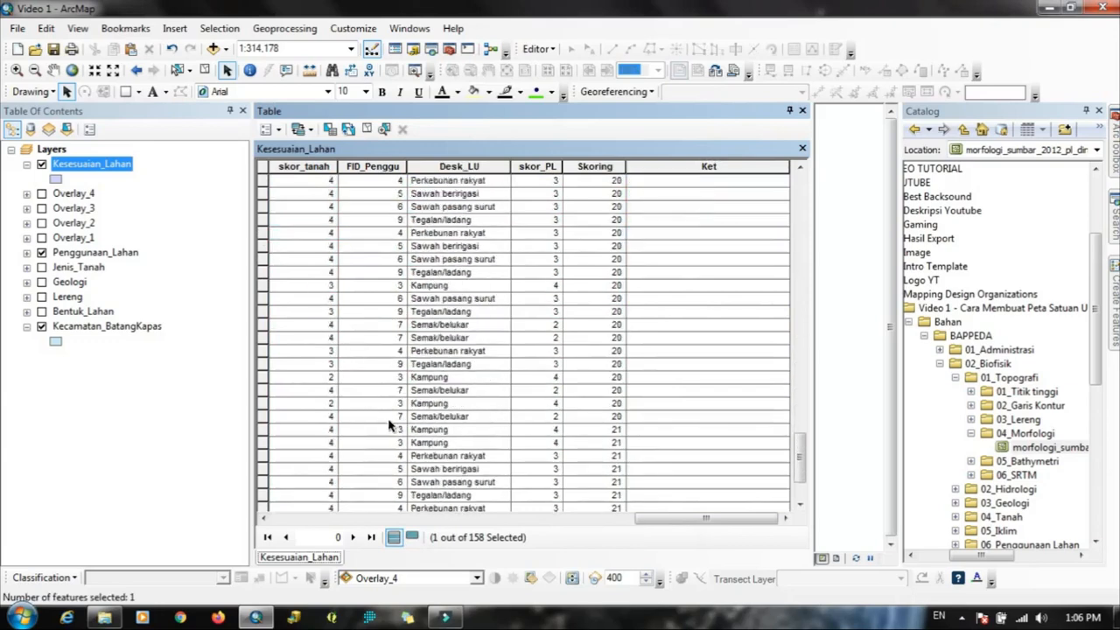
shift+click(261, 420)
click(411, 537)
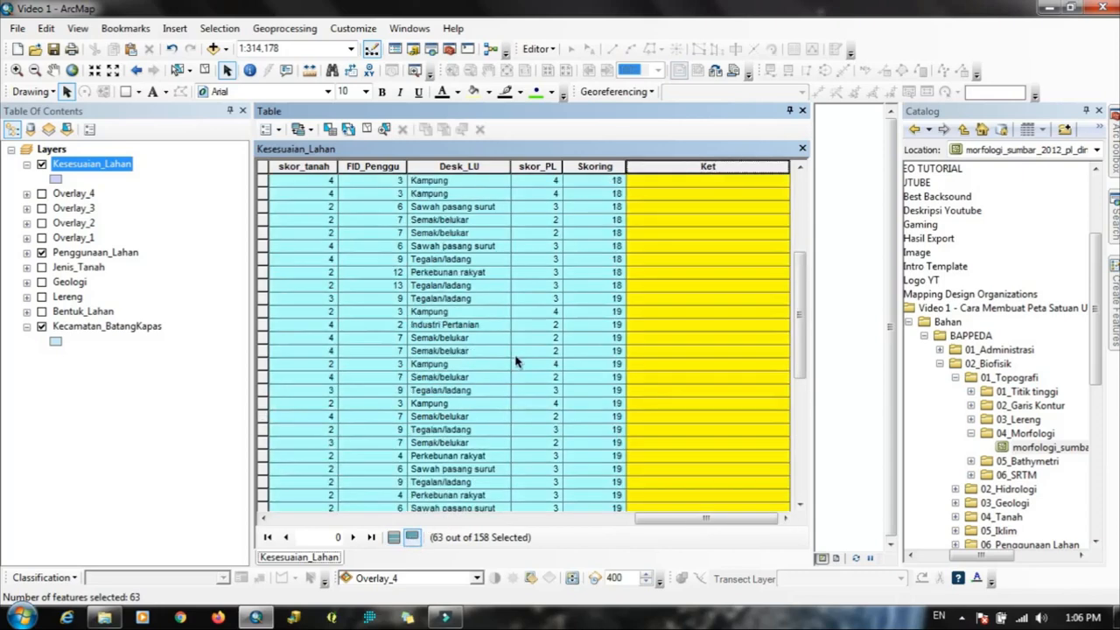
scroll(516, 368, down, 12)
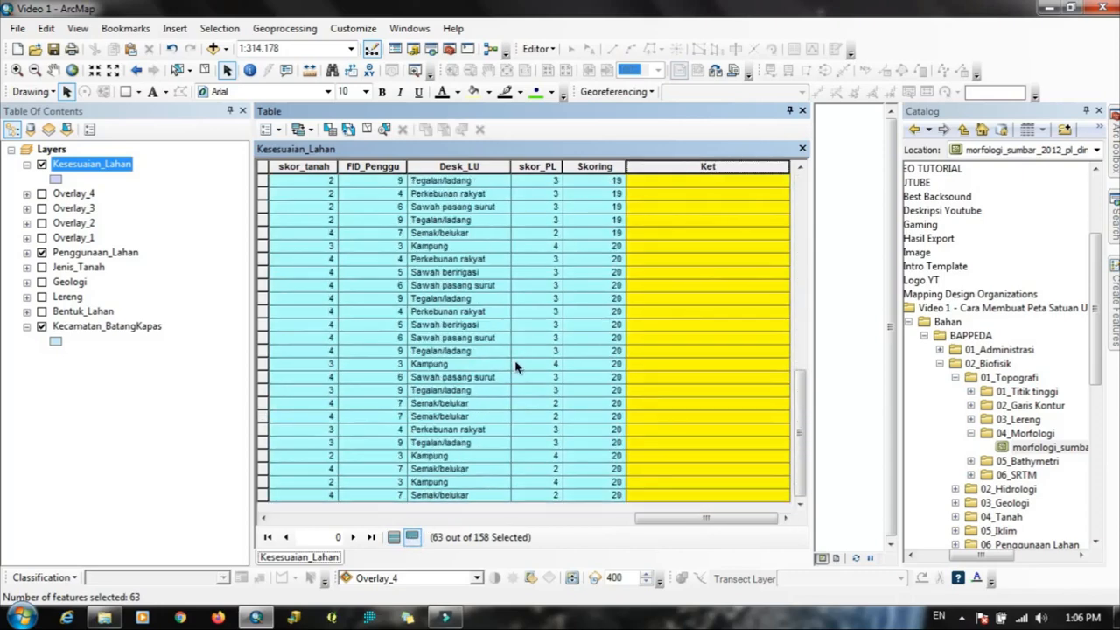
Step: Calculate the Ket field of the selected Skoring 18 to 20 records as "Sesuai"
right_click(699, 176)
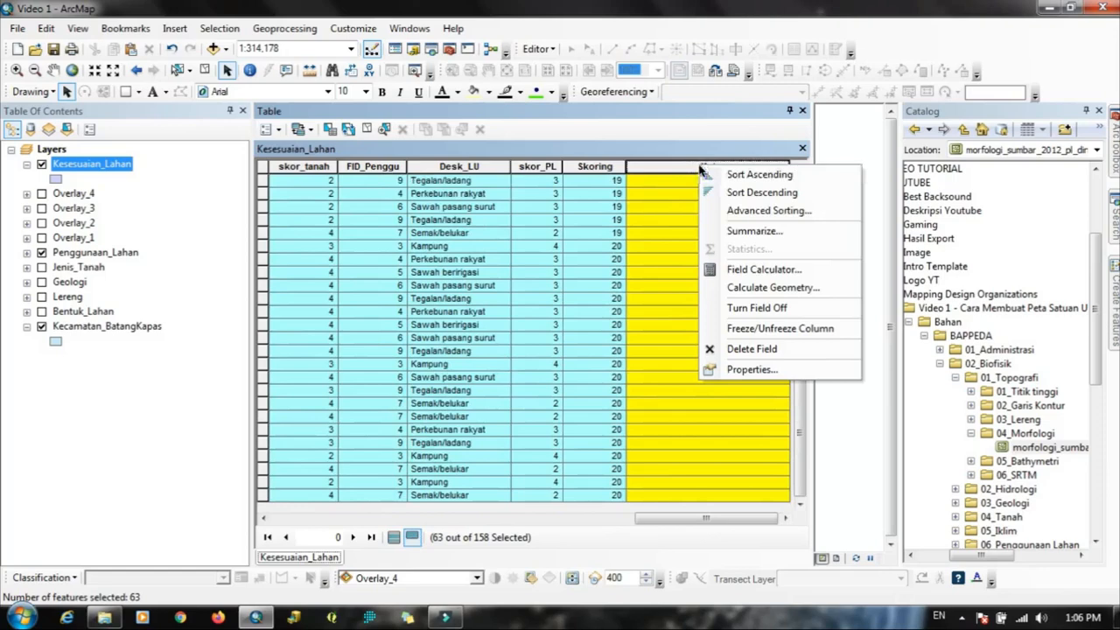
click(713, 264)
click(525, 345)
click(451, 329)
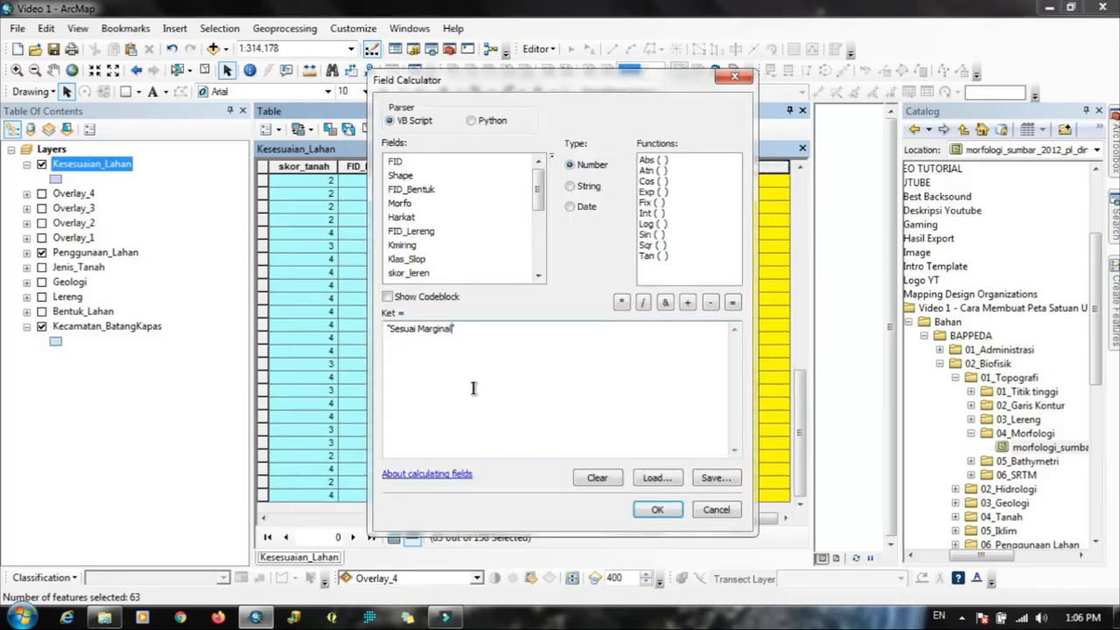
key(BackSpace)
key(BackSpace)
key(BackSpace)
key(BackSpace)
key(BackSpace)
key(BackSpace)
key(BackSpace)
key(BackSpace)
key(BackSpace)
key(BackSpace)
key(BackSpace)
key(BackSpace)
text(u)
click(654, 510)
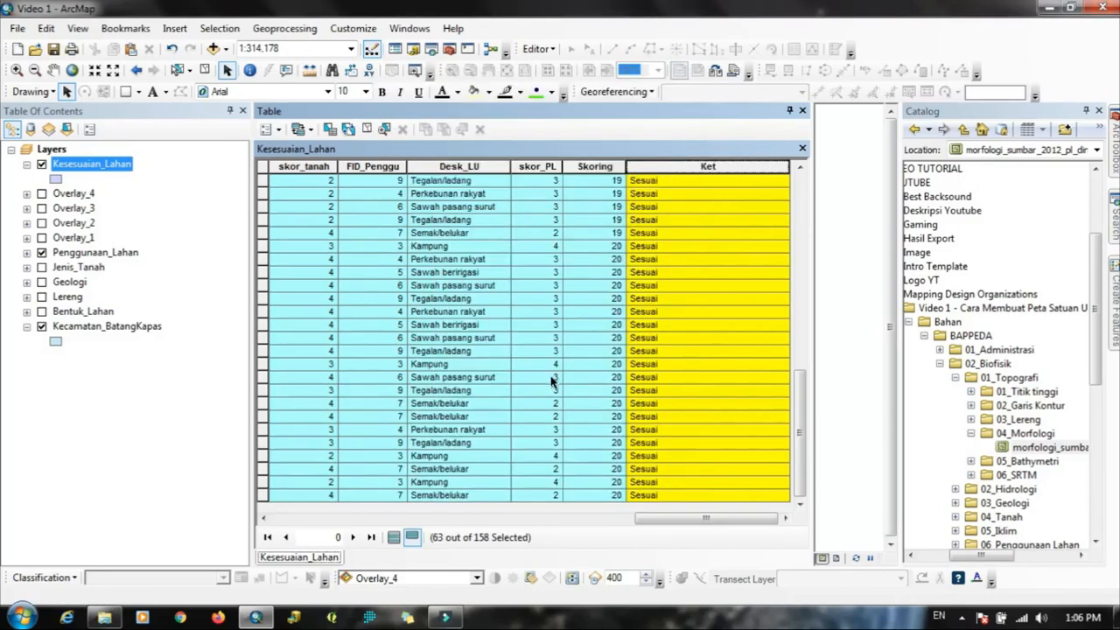
Step: Return to all records, select the rows with Skoring 21 to 22 and show only the selected ones
scroll(505, 385, up, 10)
scroll(332, 429, down, 10)
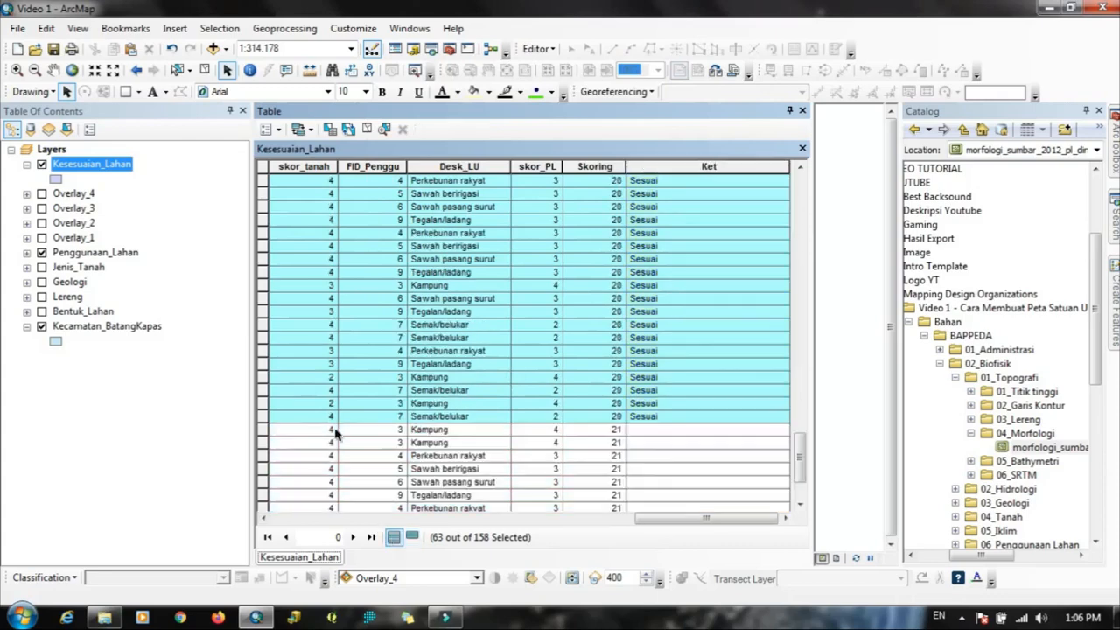
click(260, 338)
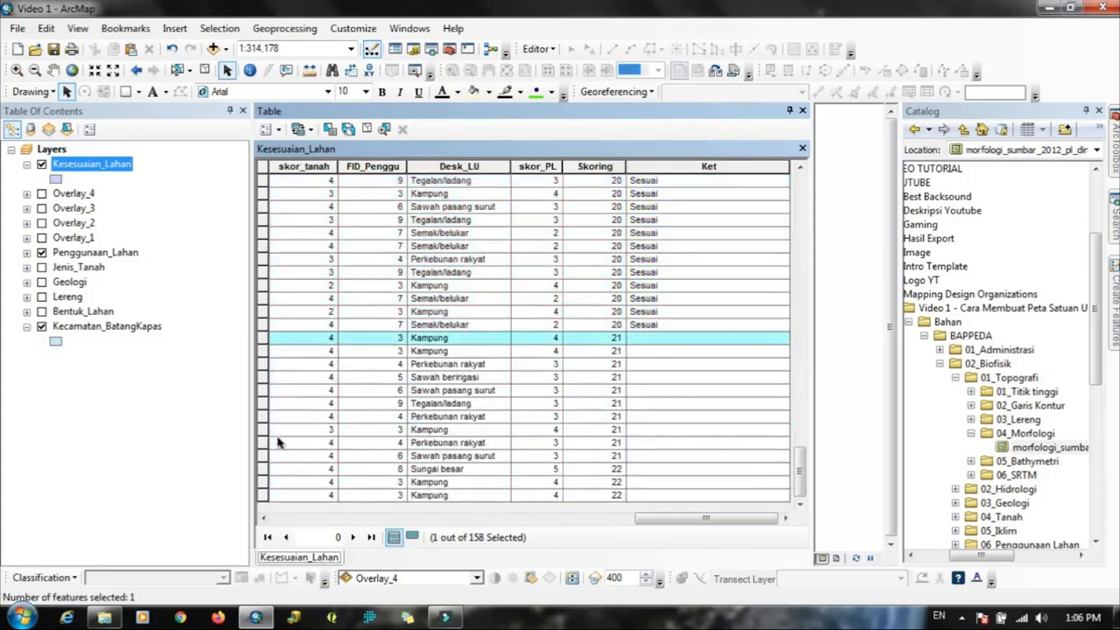
shift+click(264, 495)
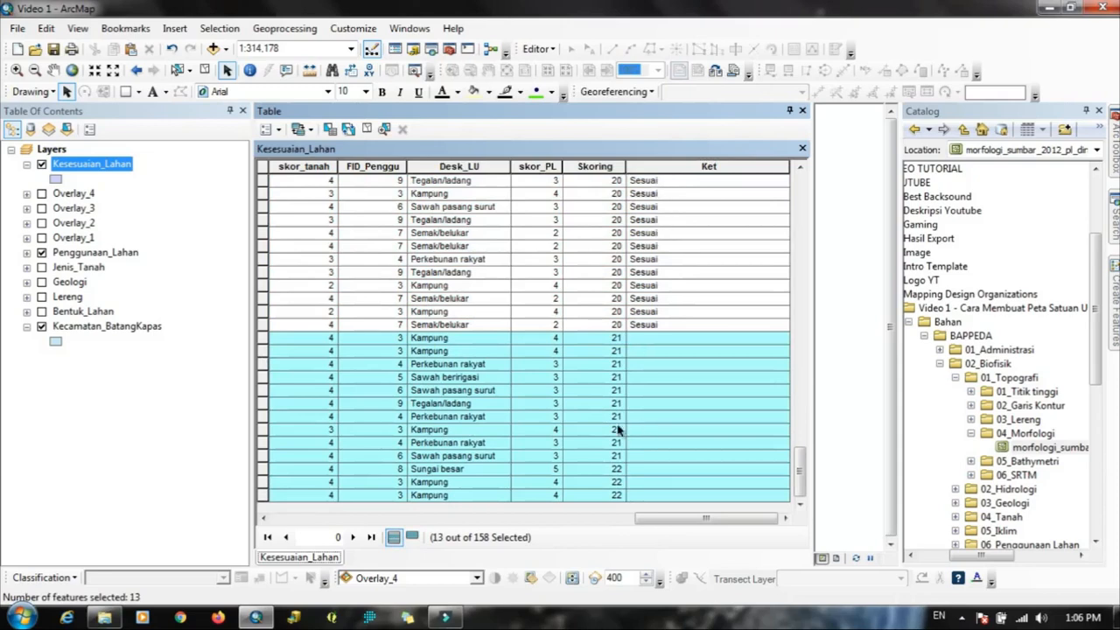
click(412, 537)
click(676, 167)
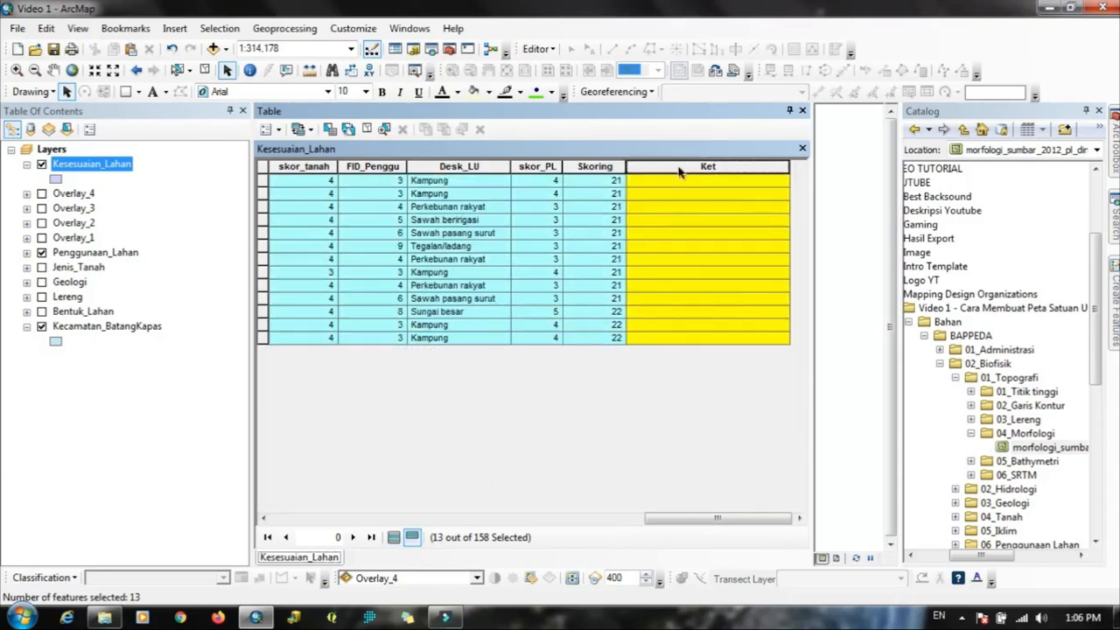
Step: Calculate the Ket field of the selected Skoring 21 to 22 records as "Sangat Sesuai"
right_click(680, 171)
click(743, 271)
click(525, 343)
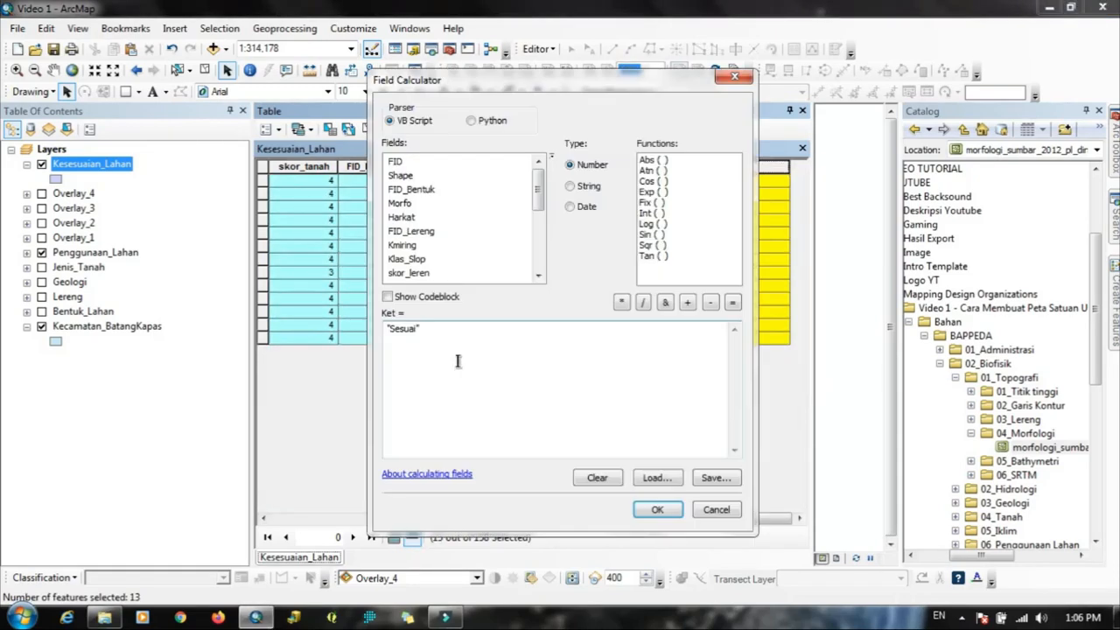
click(391, 331)
text(Sang)
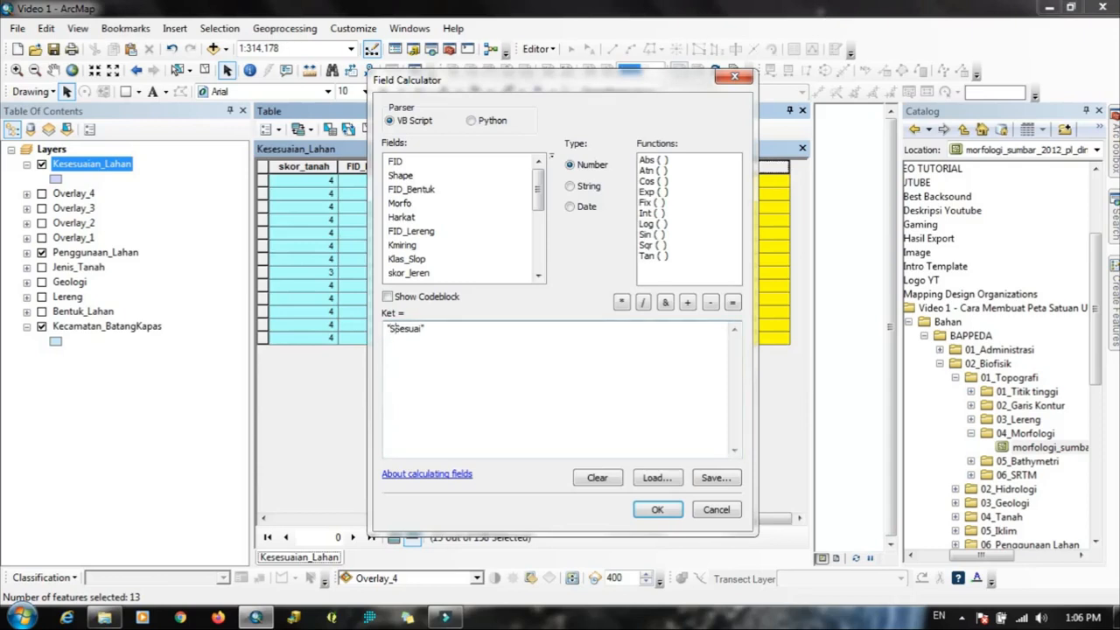
text(at)
click(652, 509)
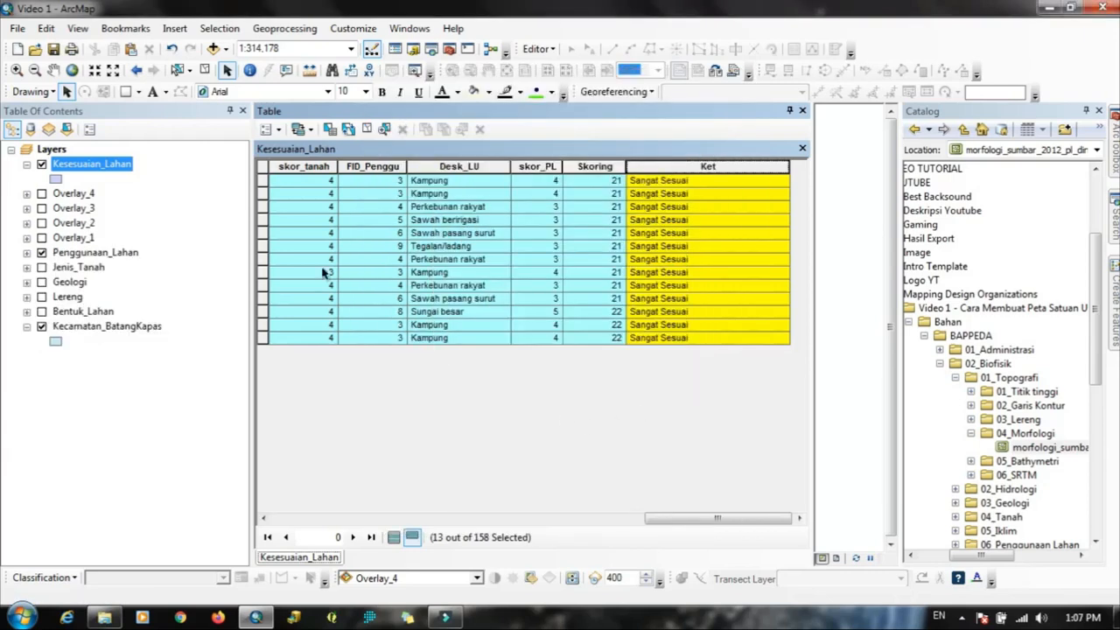
Step: Show all records, review the Ket values, clear the selection and close the attribute table
click(393, 538)
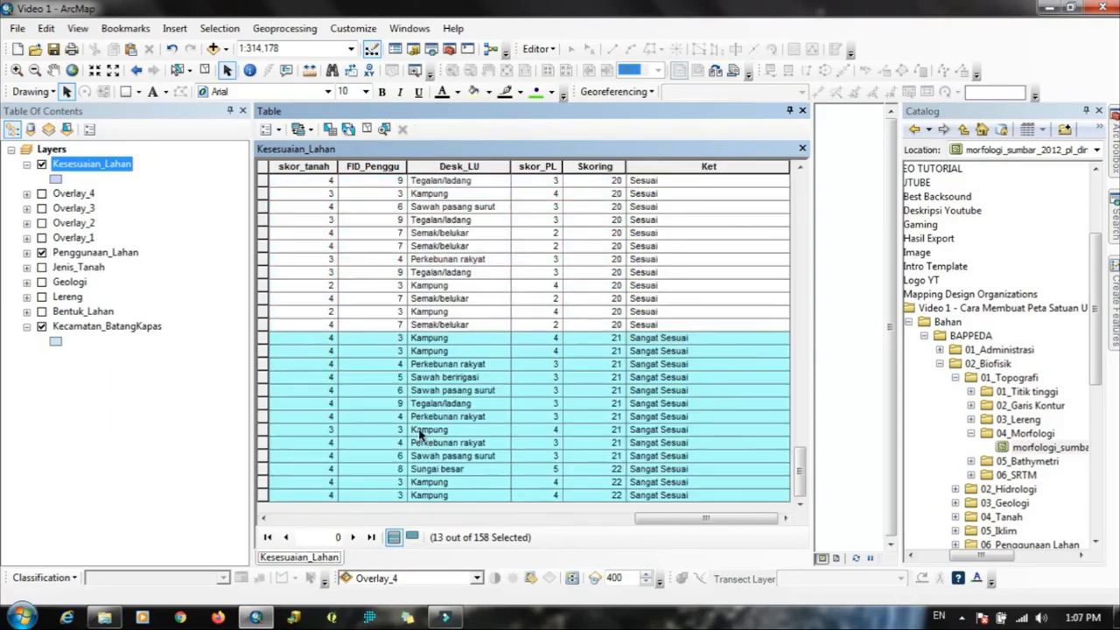
scroll(429, 419, up, 20)
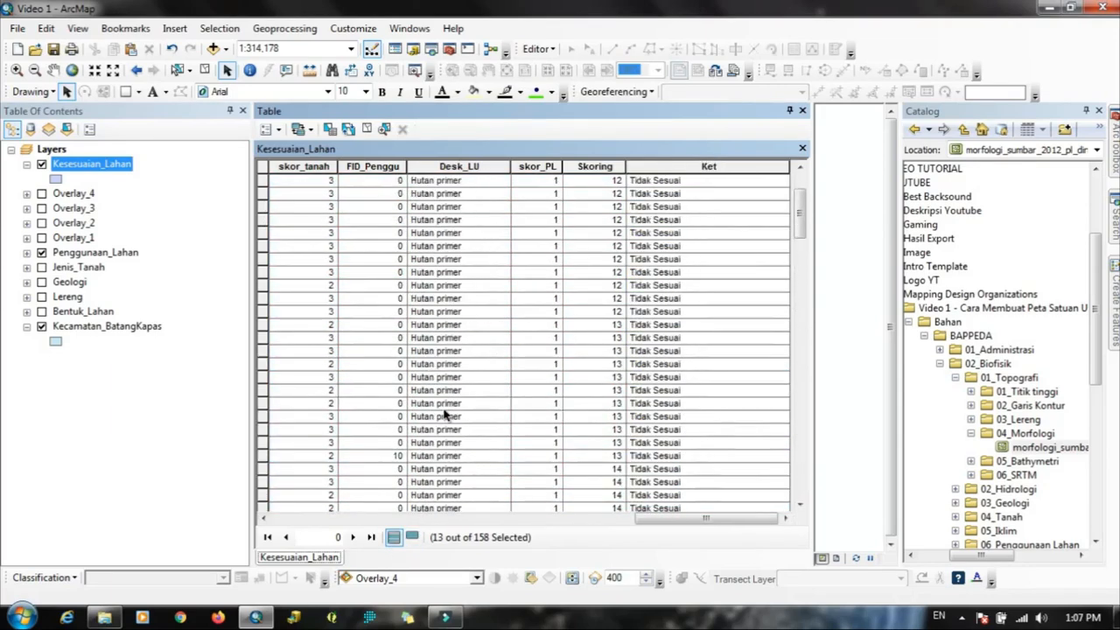
scroll(444, 415, up, 3)
click(263, 169)
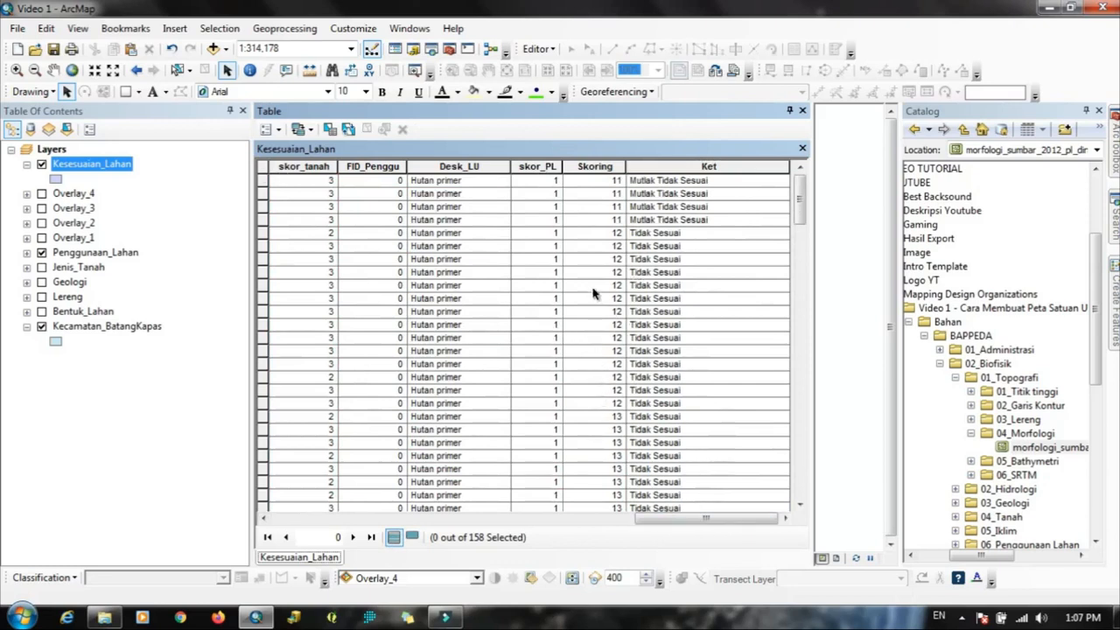
click(800, 112)
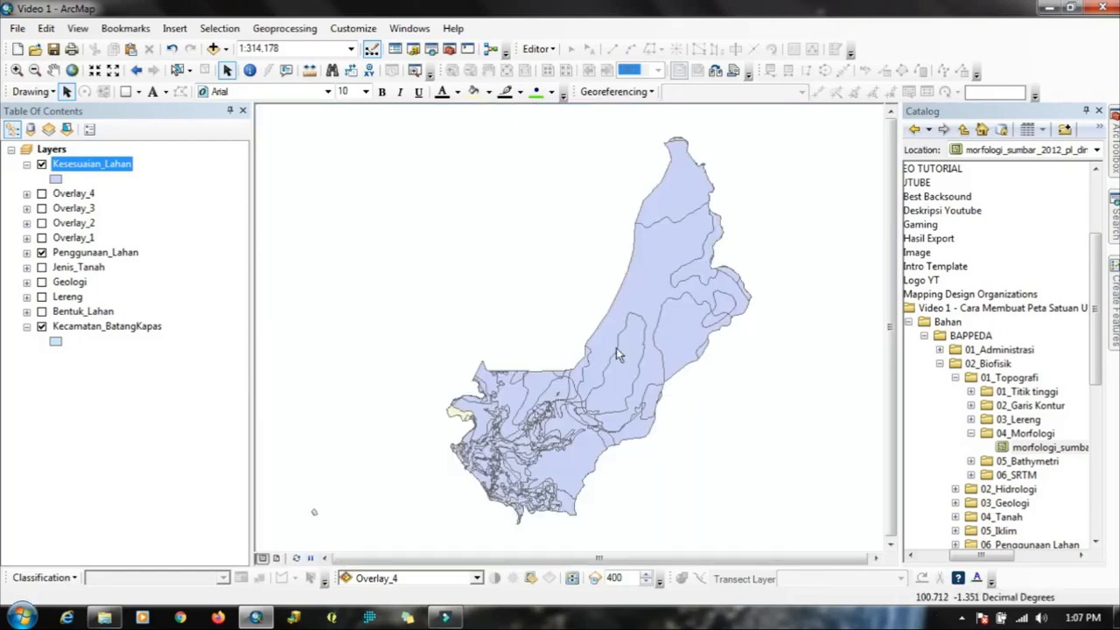
right_click(93, 164)
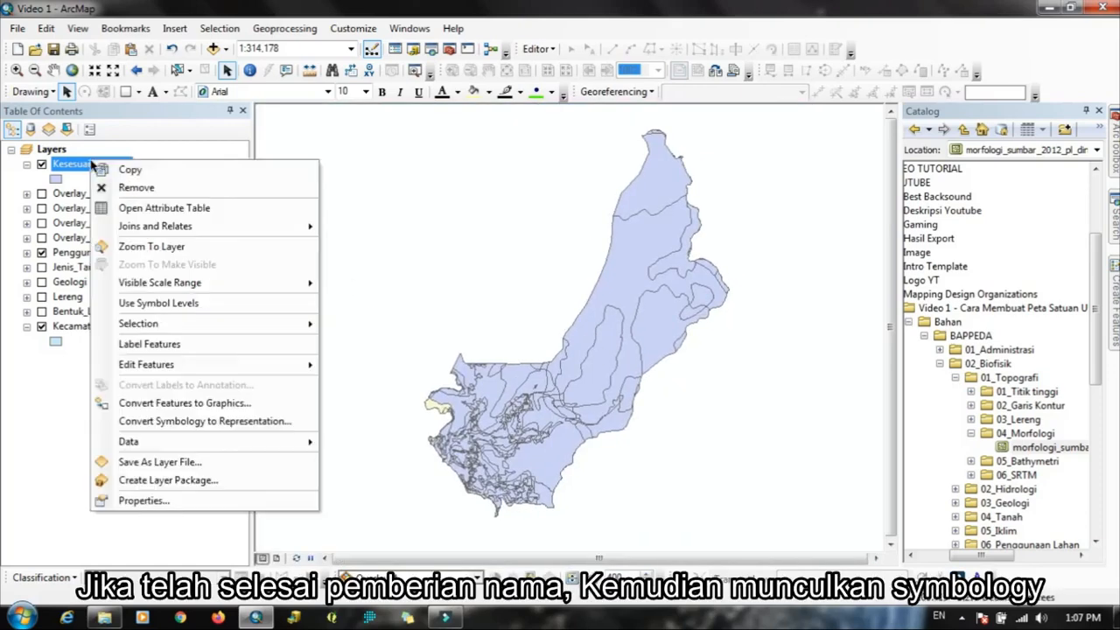
click(106, 208)
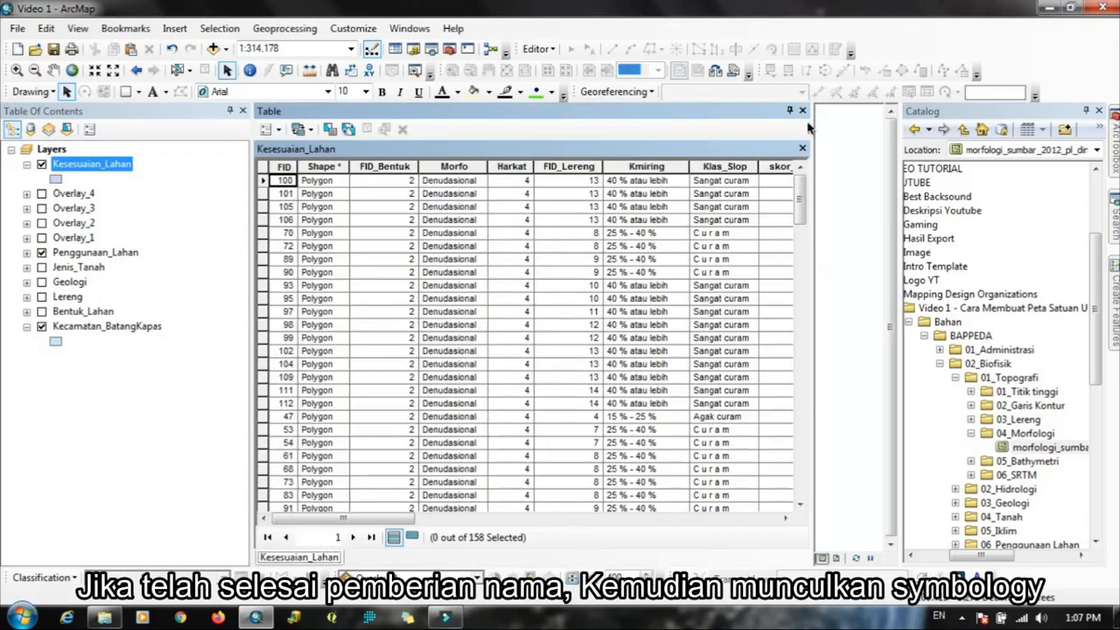
click(802, 111)
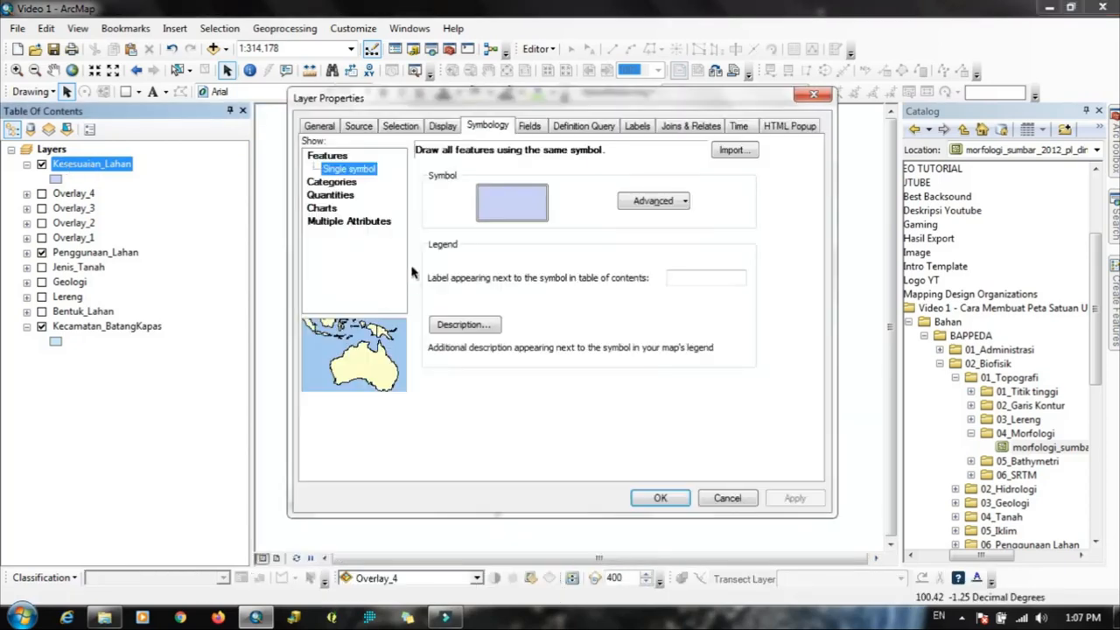
Step: Symbolize Kesesuaian_Lahan by unique values of the Ket field, adding all values with the green-yellow-red color ramp
click(333, 182)
click(490, 185)
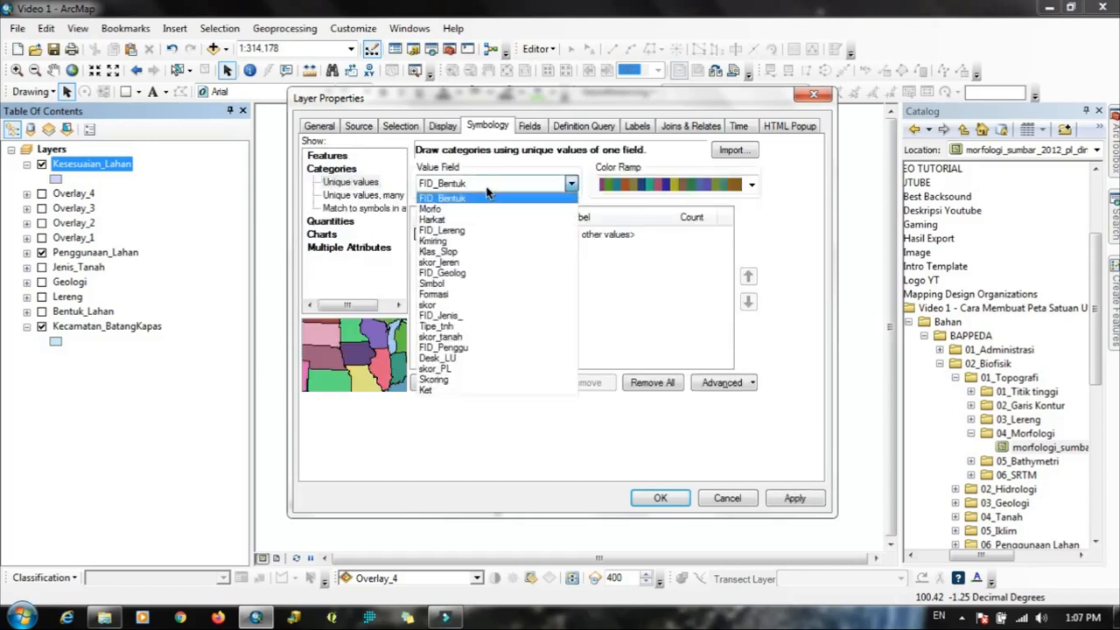
click(444, 394)
click(427, 390)
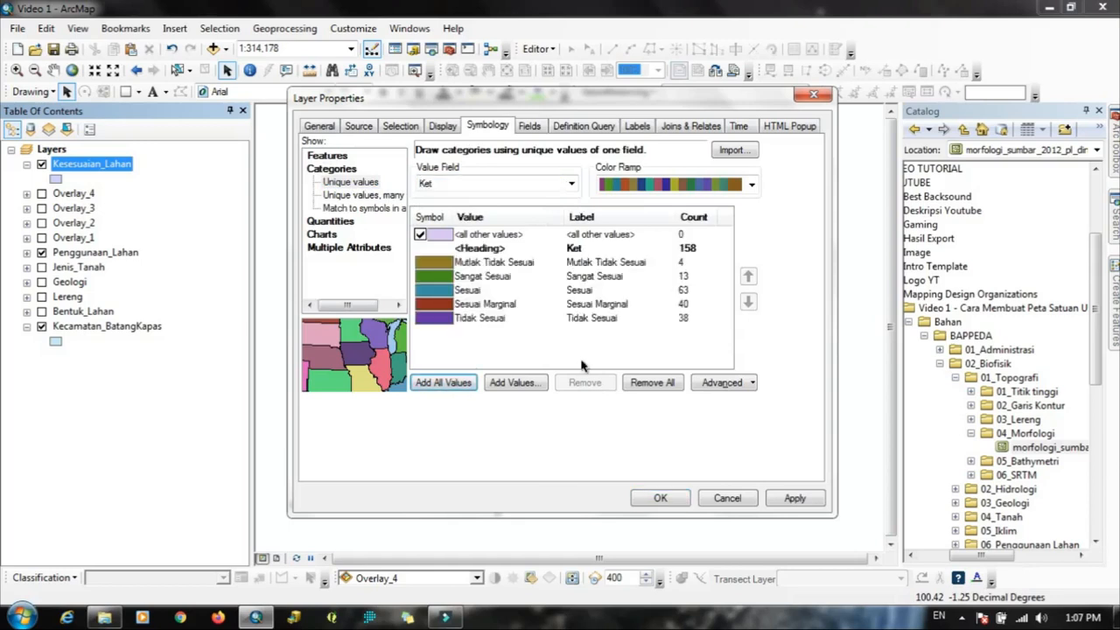
click(628, 185)
scroll(648, 249, down, 3)
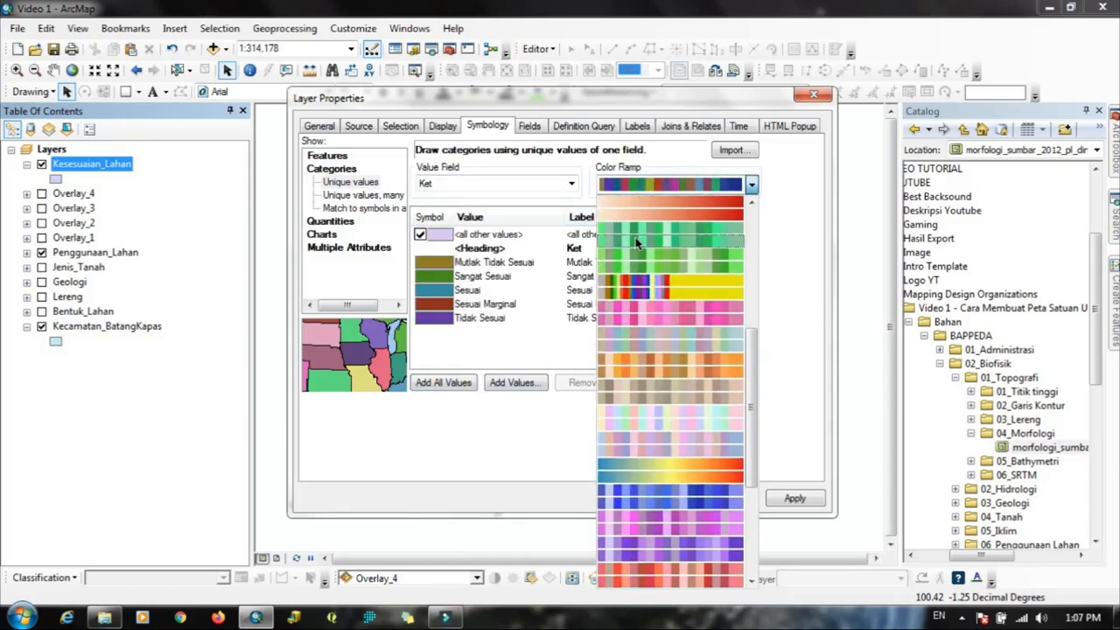
scroll(647, 254, up, 6)
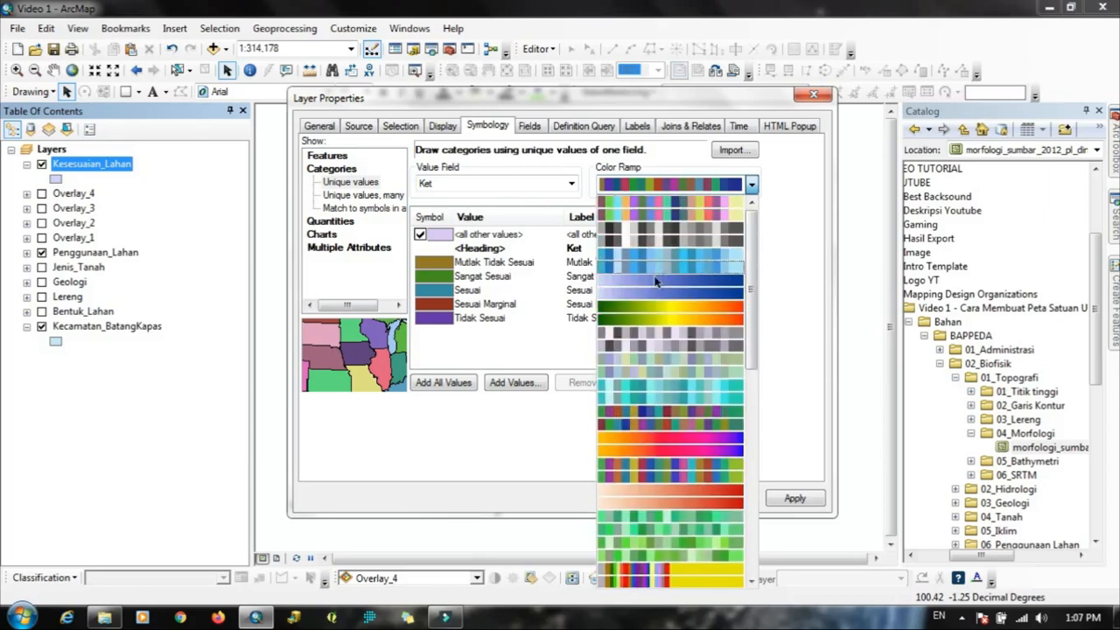
click(644, 318)
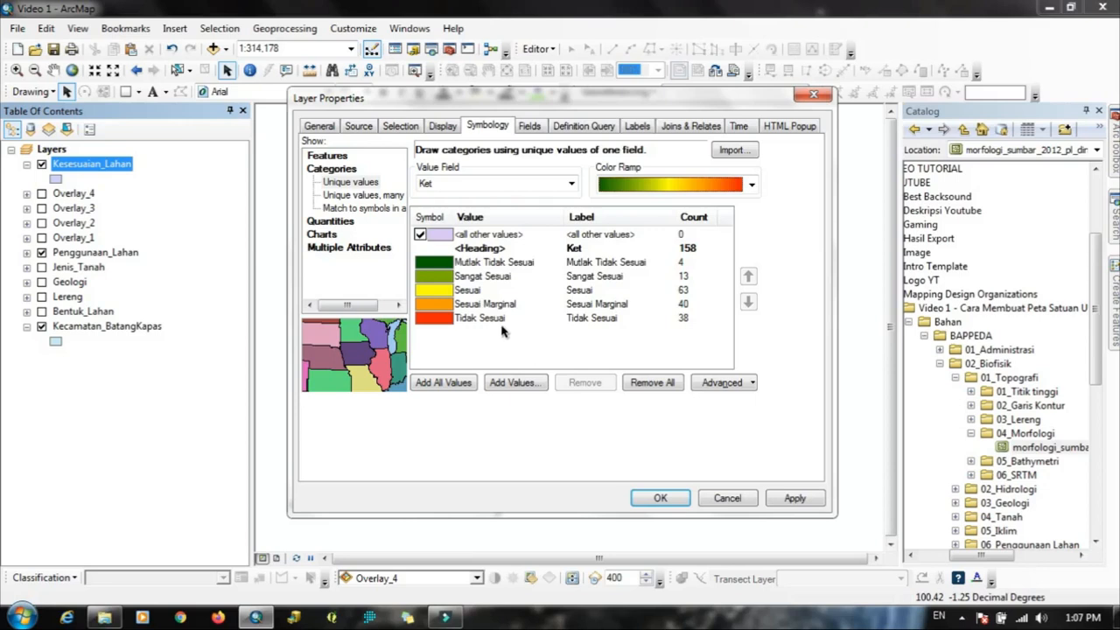
Step: Reorder the Ket classes as Sangat Sesuai, Sesuai, Sesuai Marginal, Tidak Sesuai, Mutlak Tidak Sesuai
click(473, 277)
click(747, 276)
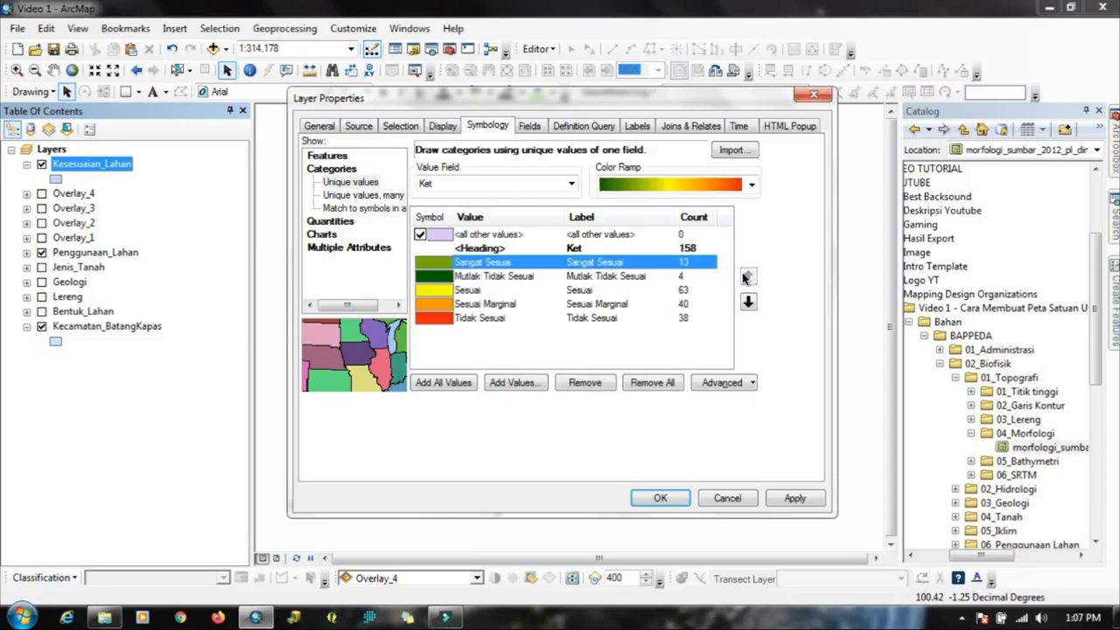
click(479, 291)
click(746, 276)
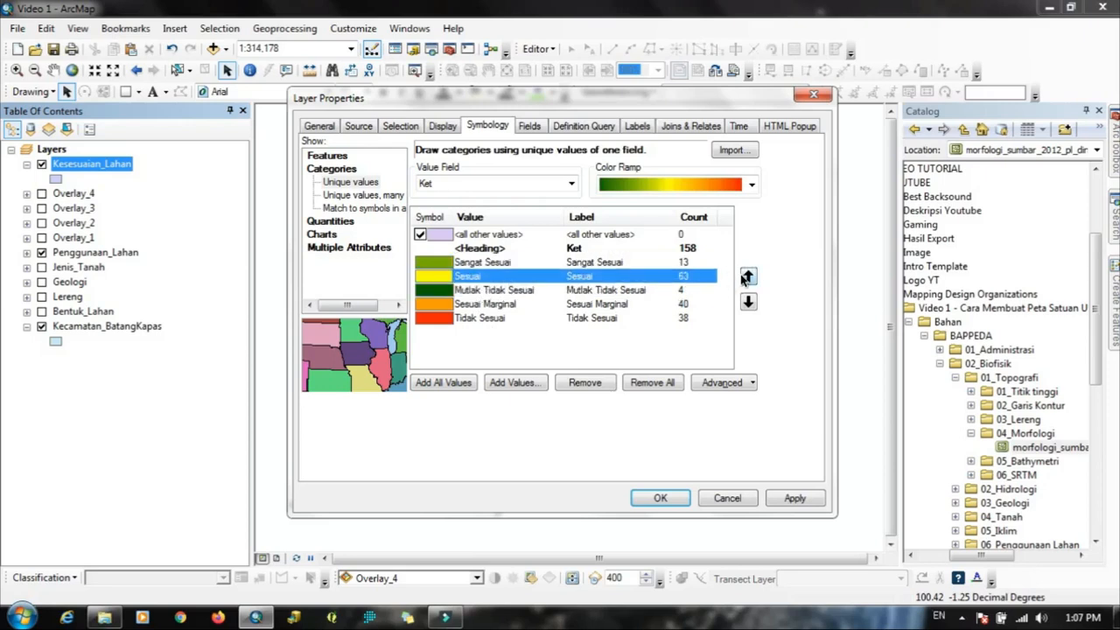
click(499, 304)
click(746, 277)
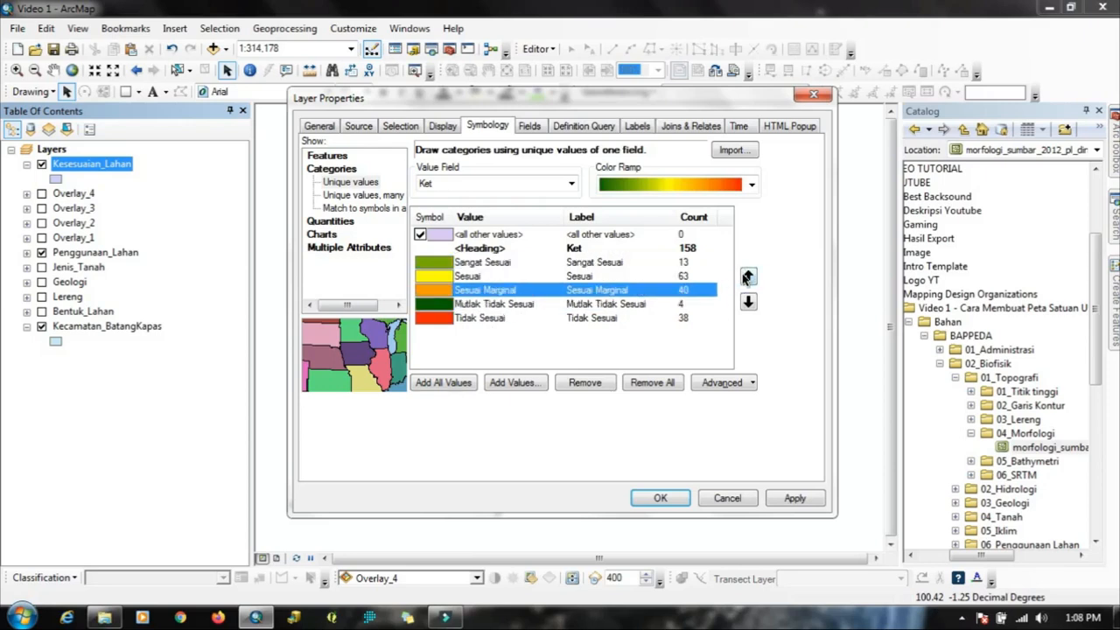
click(497, 304)
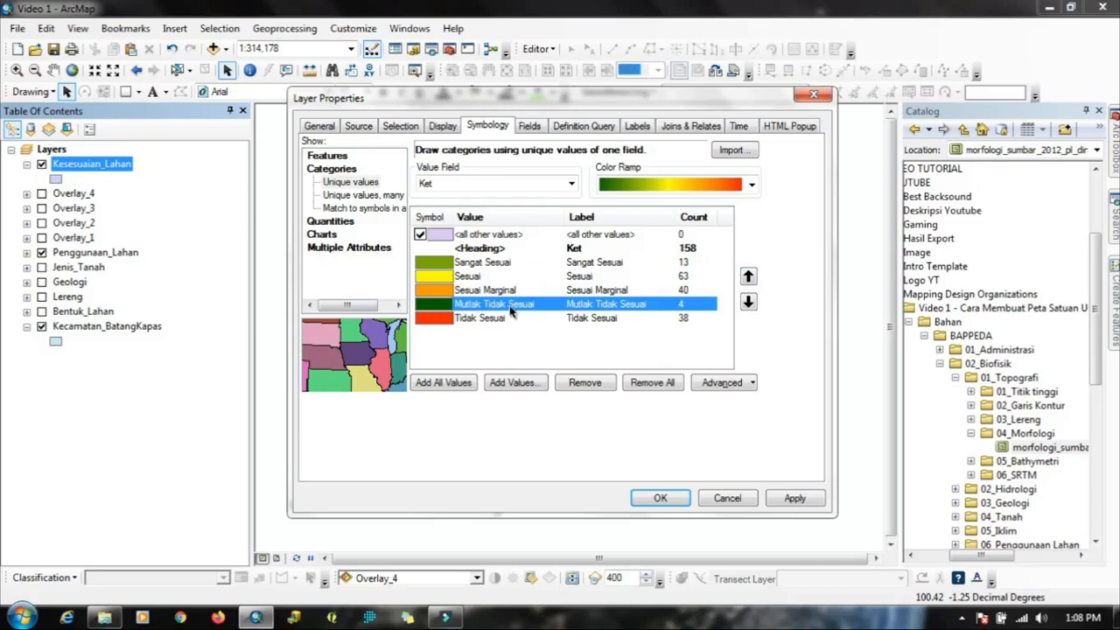
click(747, 304)
click(599, 345)
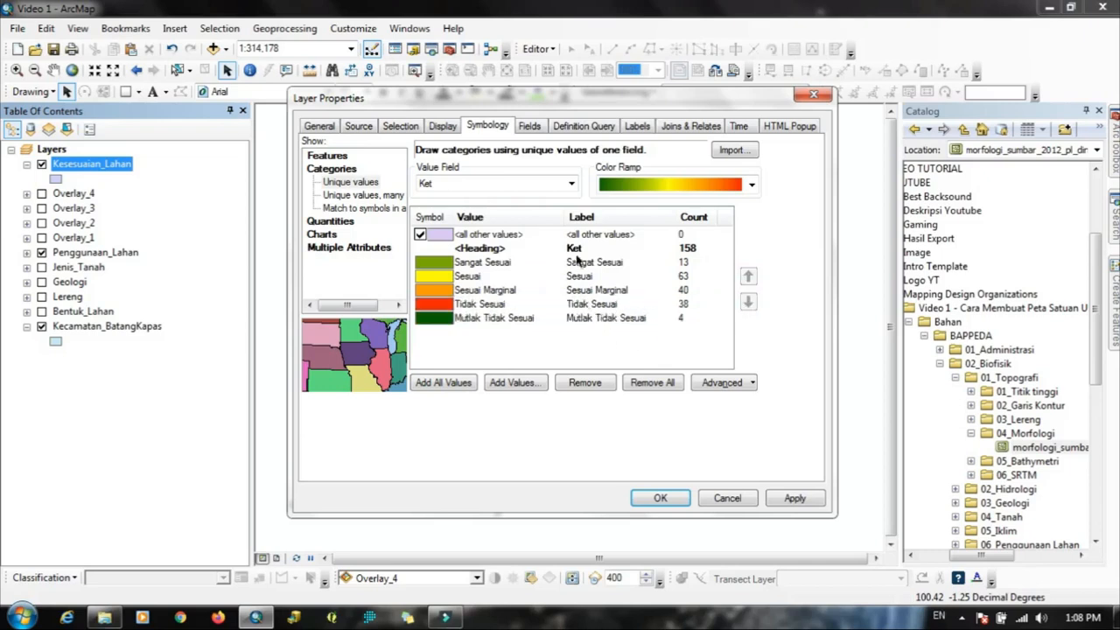
Step: Reapply the green-yellow-red ramp to the reordered classes and accept the symbology for the map
click(625, 190)
click(626, 206)
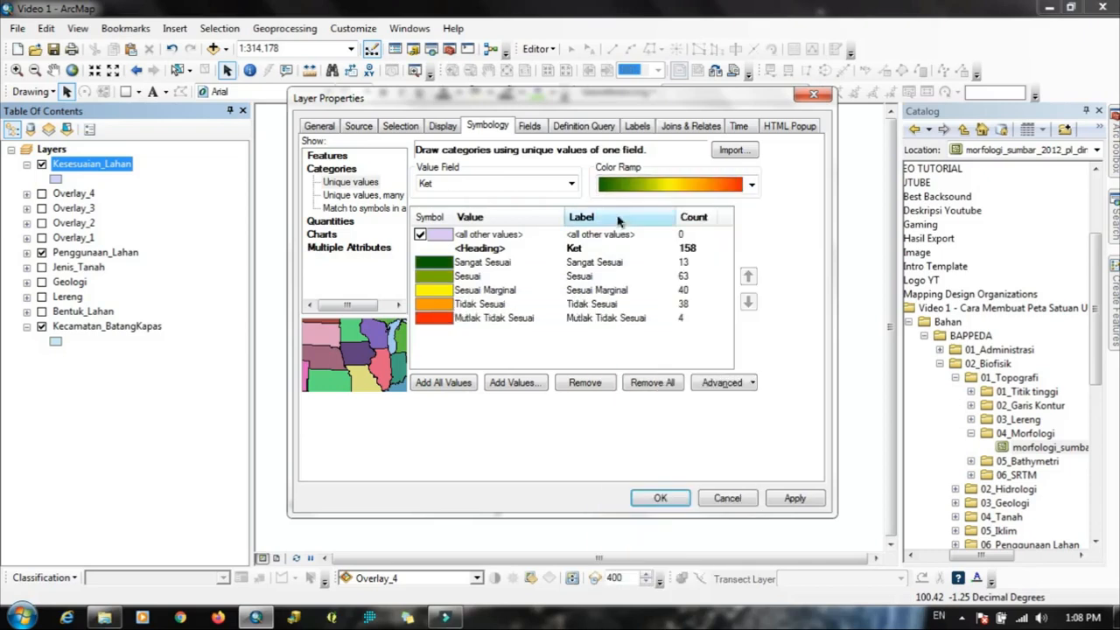
click(658, 498)
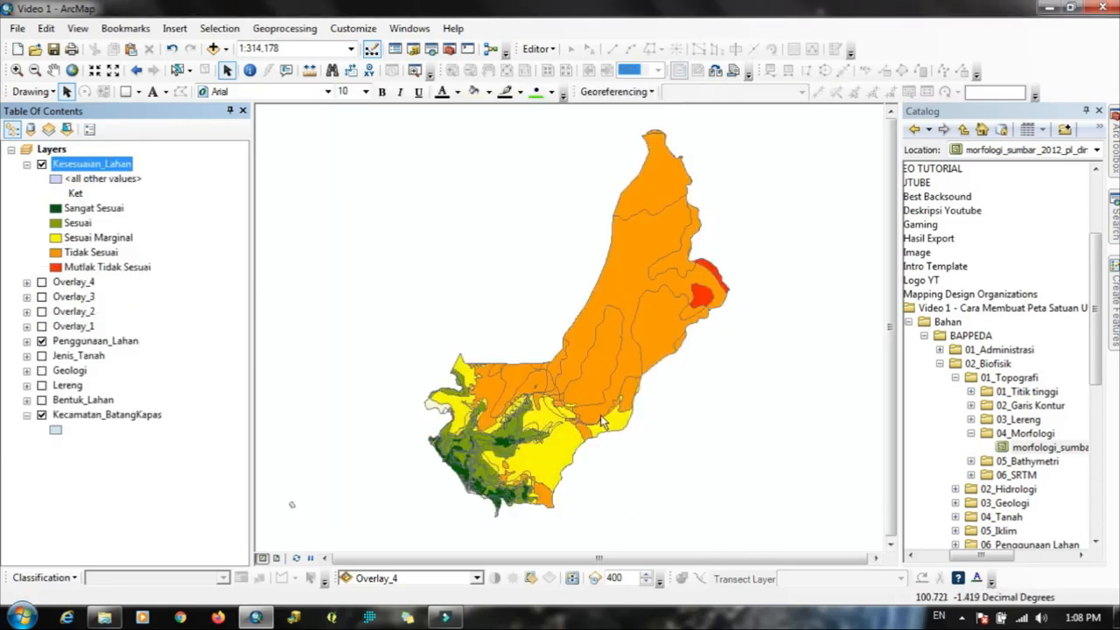
drag(594, 412, 590, 411)
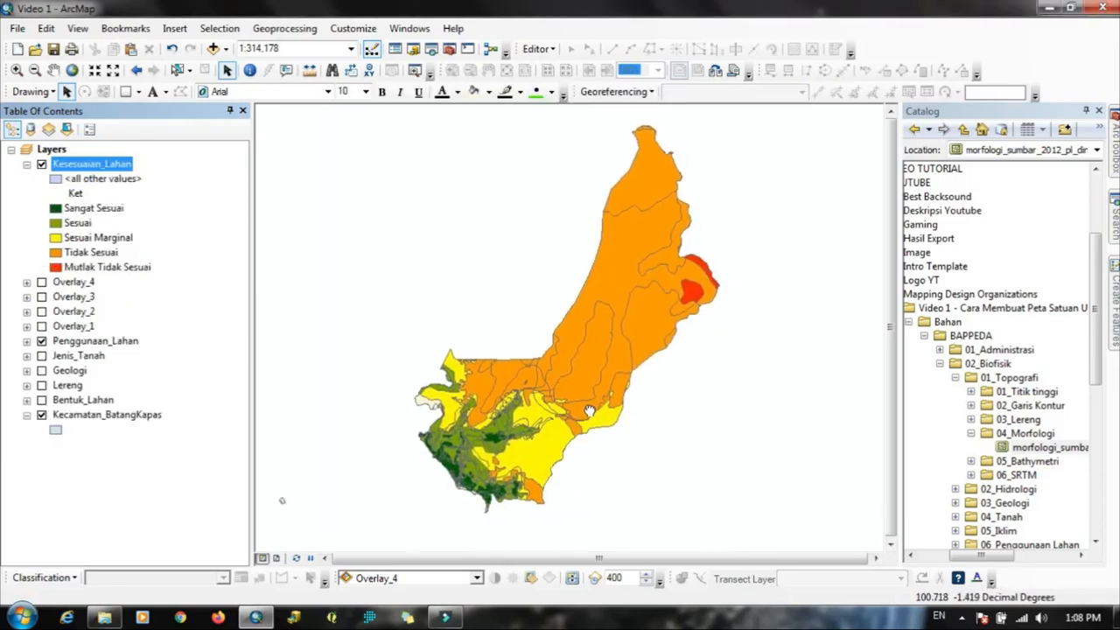